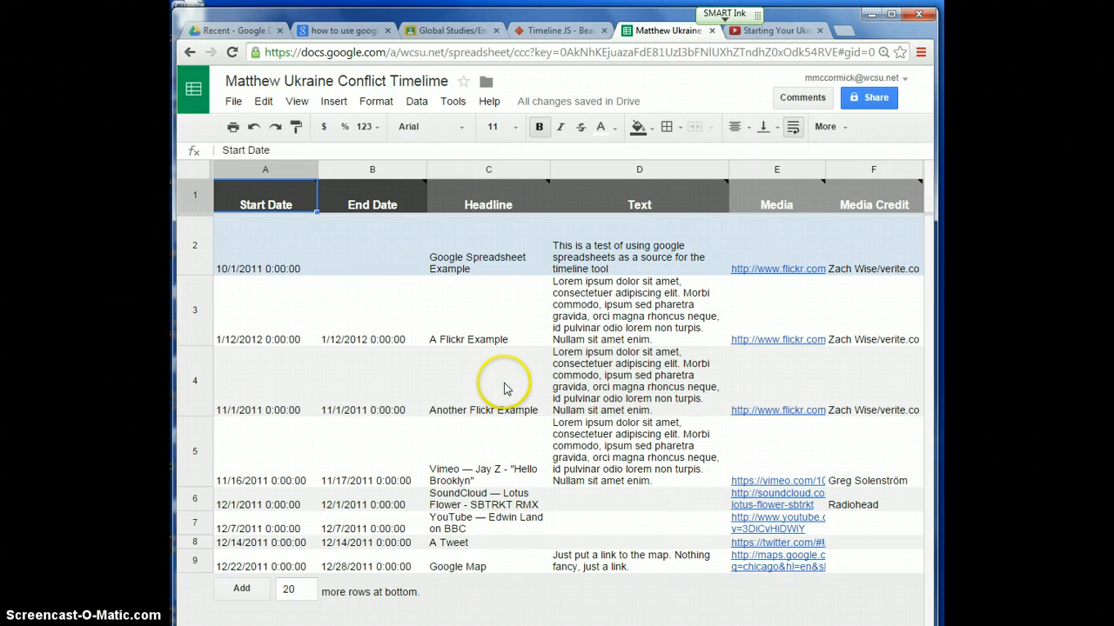
# Step: Replace the start date in the first event row (A2) with 11/01/2013
pyautogui.click(293, 272)
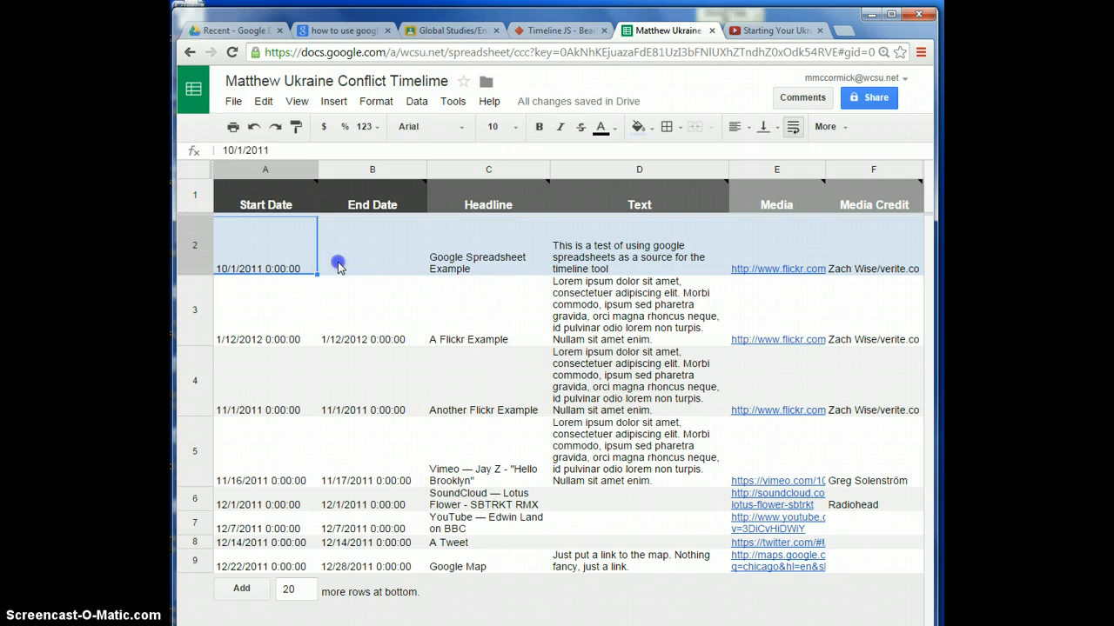
pyautogui.click(339, 264)
pyautogui.click(271, 270)
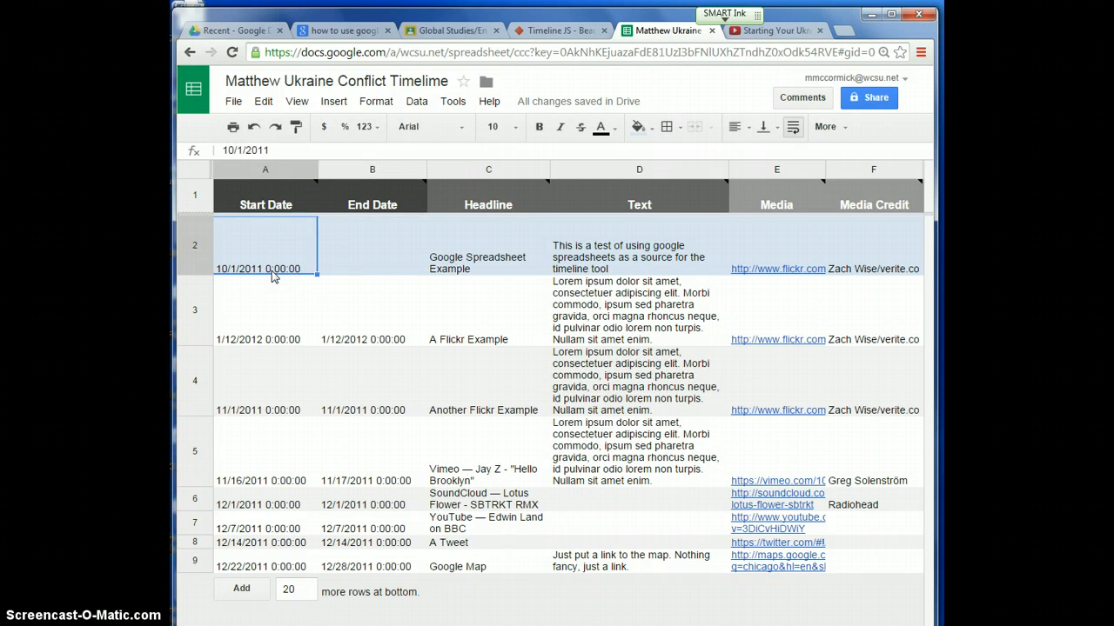
pyautogui.doubleClick(271, 271)
pyautogui.click(356, 266)
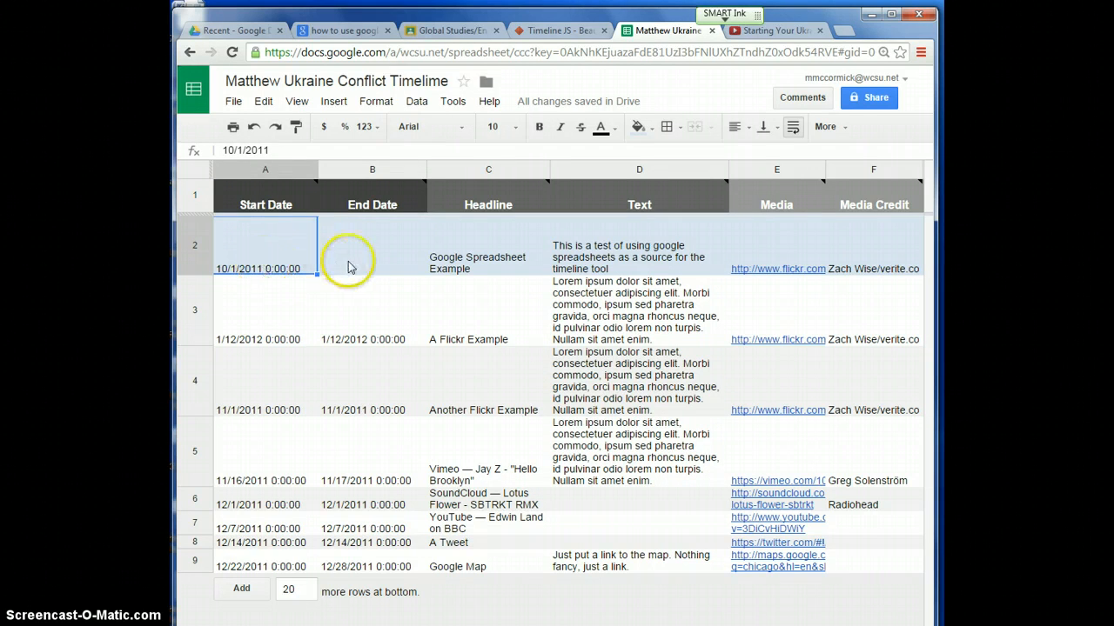
pyautogui.click(223, 268)
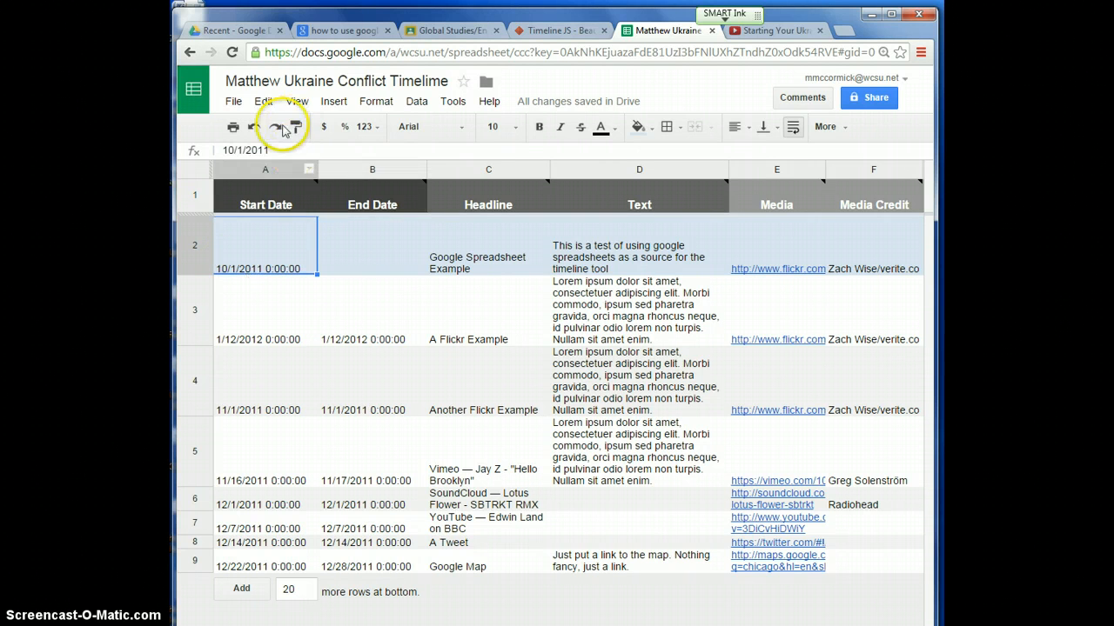
pyautogui.click(275, 150)
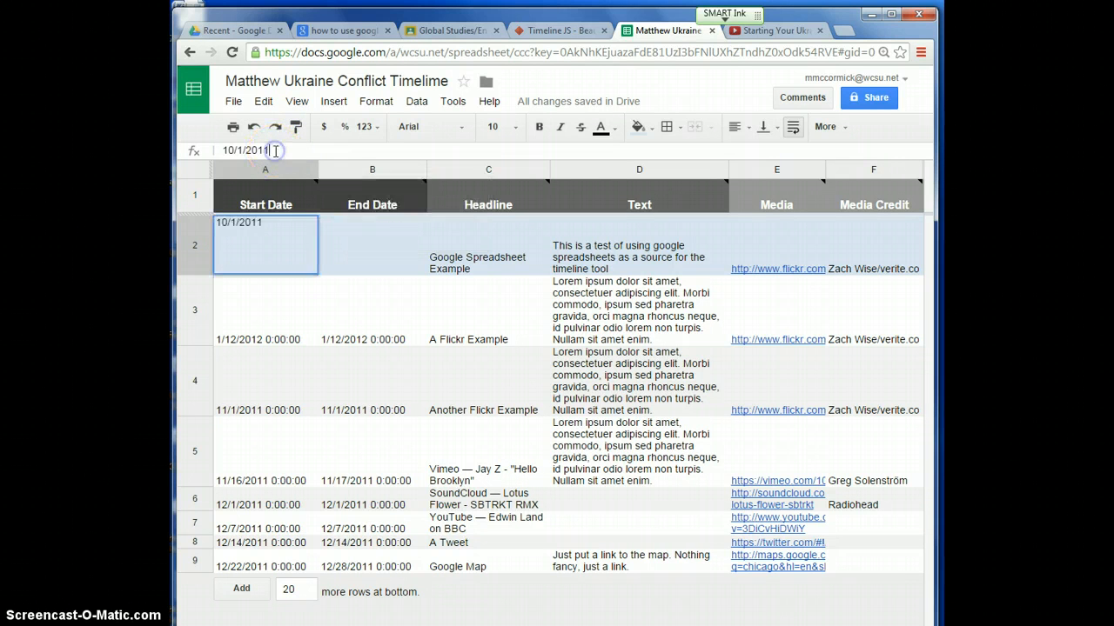
pyautogui.moveTo(275, 151); pyautogui.dragTo(223, 157)
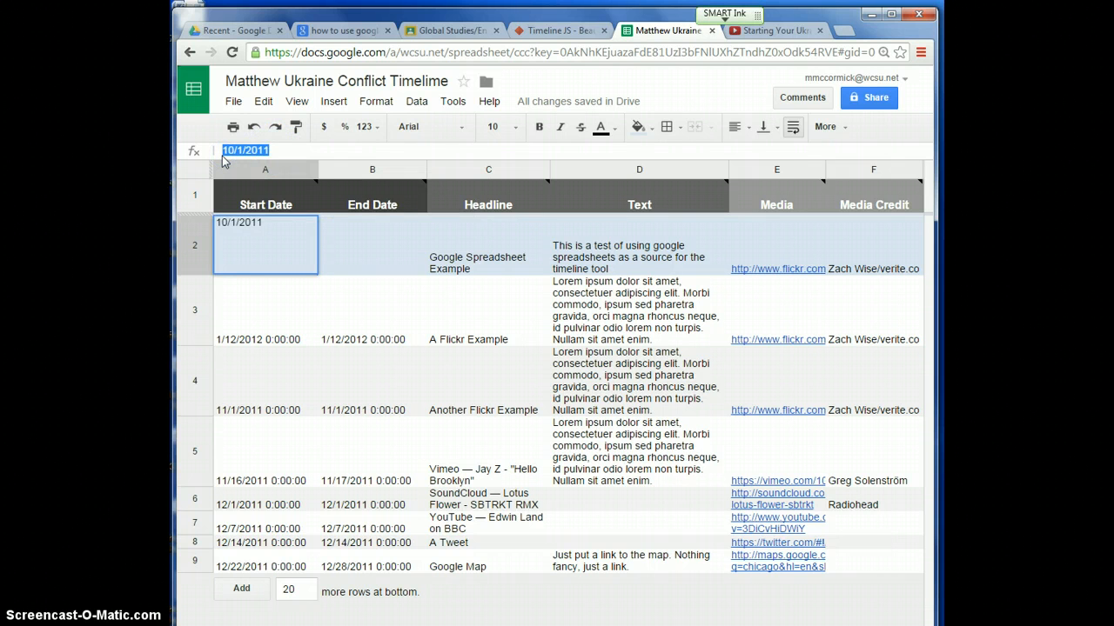
pyautogui.write('11/01/2013')
# Step: Enter 11/5/2014 as the end date of the first event row (B2)
pyautogui.click(385, 236)
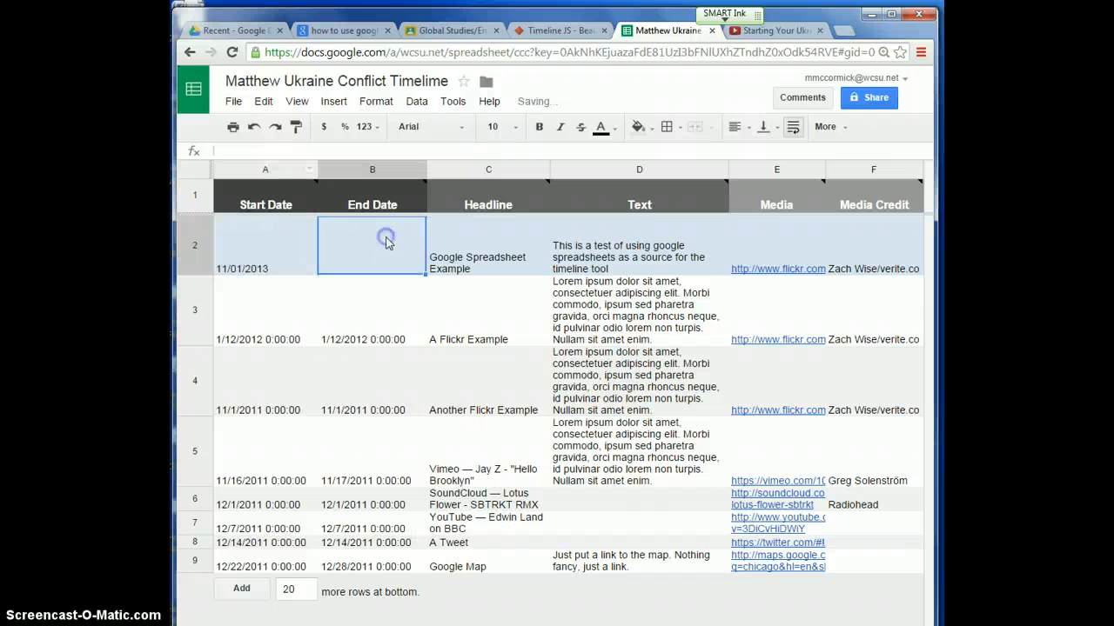
pyautogui.click(255, 150)
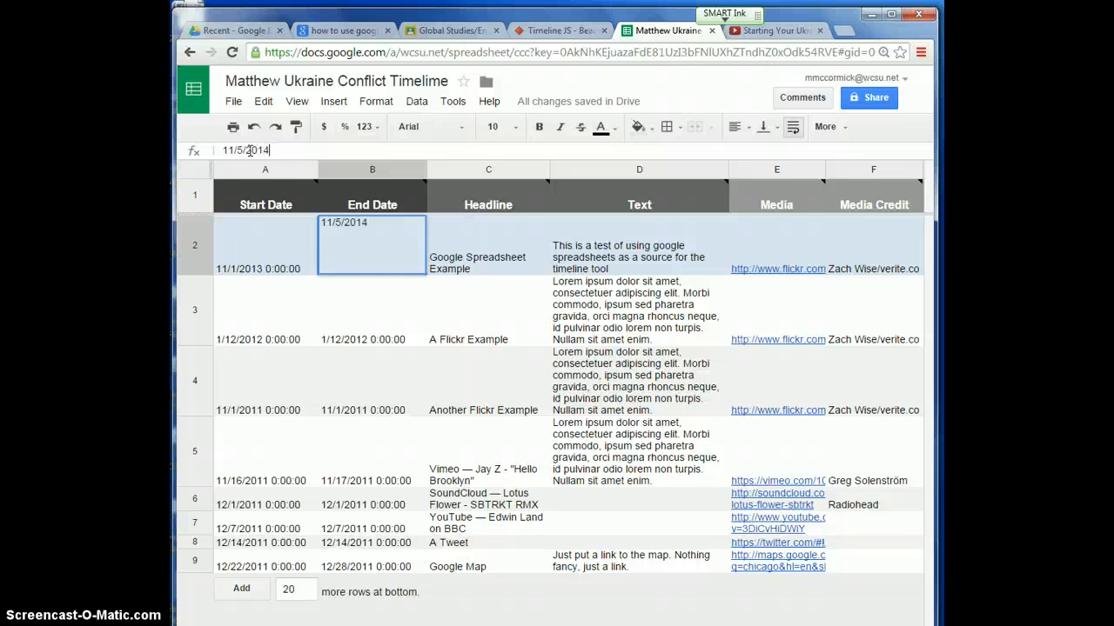
pyautogui.click(306, 296)
# Step: Replace the headline in the first event row (C2) with "The Ukraine Conflict Explained"
pyautogui.click(464, 267)
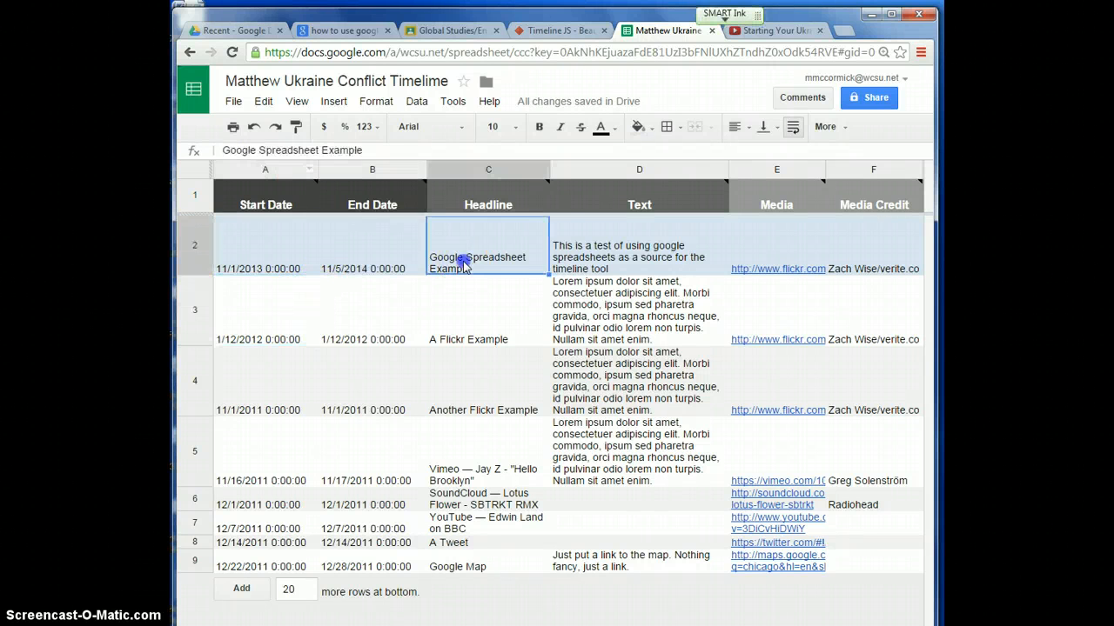
pyautogui.doubleClick(464, 267)
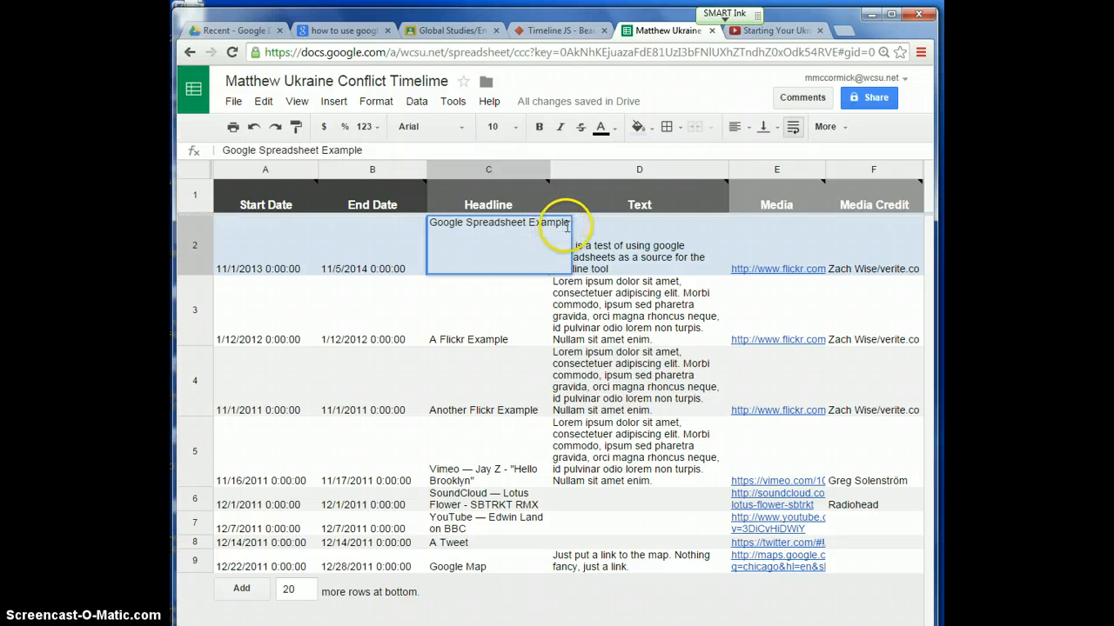
pyautogui.moveTo(568, 224); pyautogui.dragTo(405, 238)
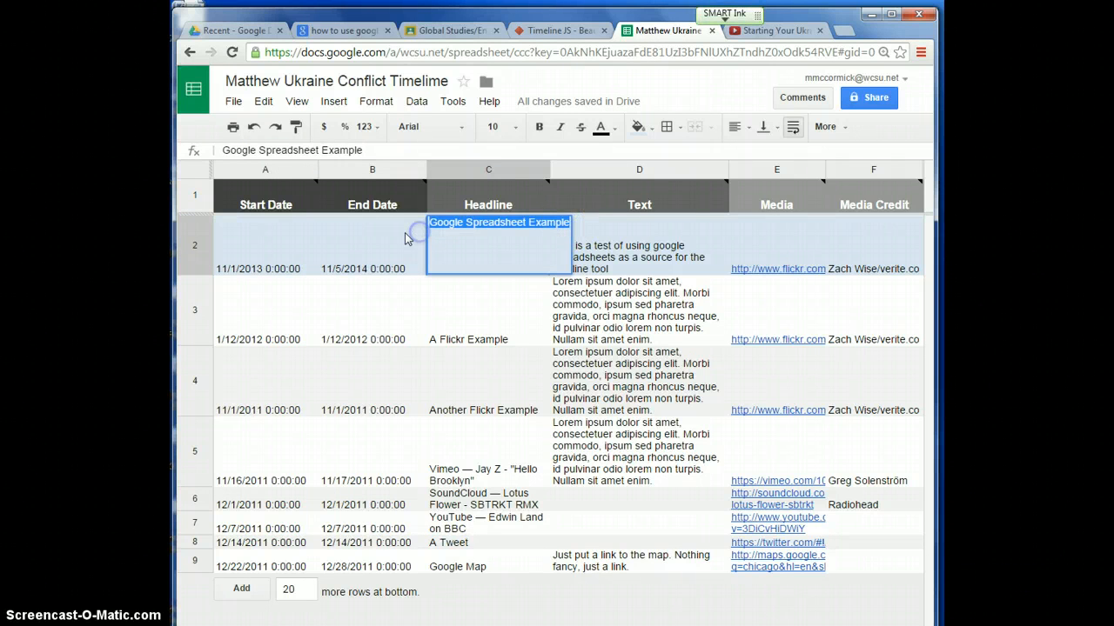
pyautogui.write('The Ukraine')
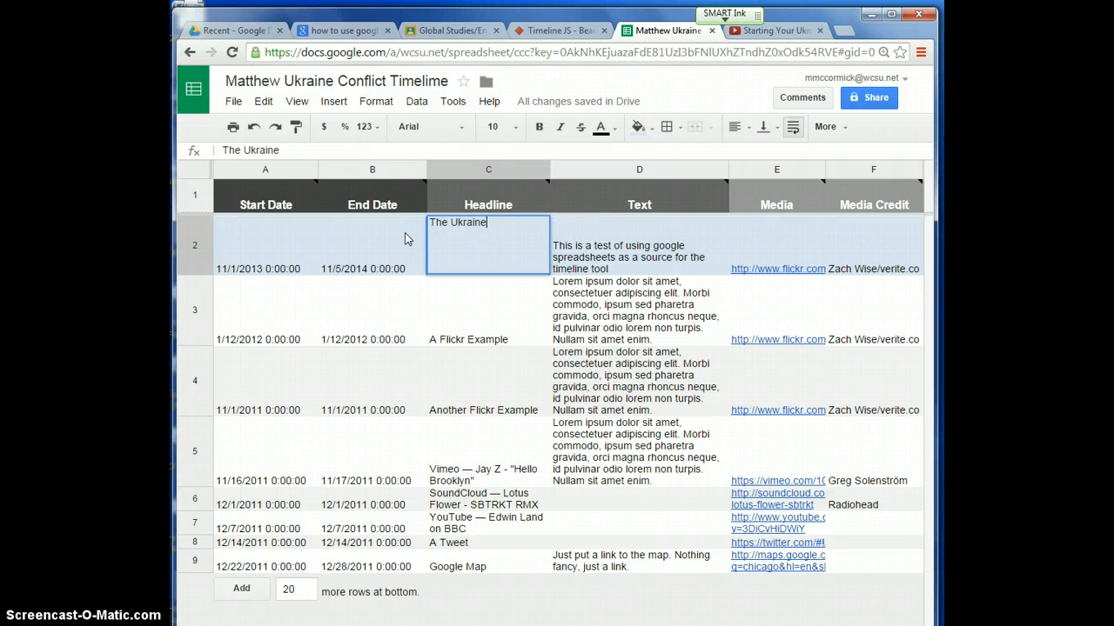
pyautogui.write(' Conflict Explained')
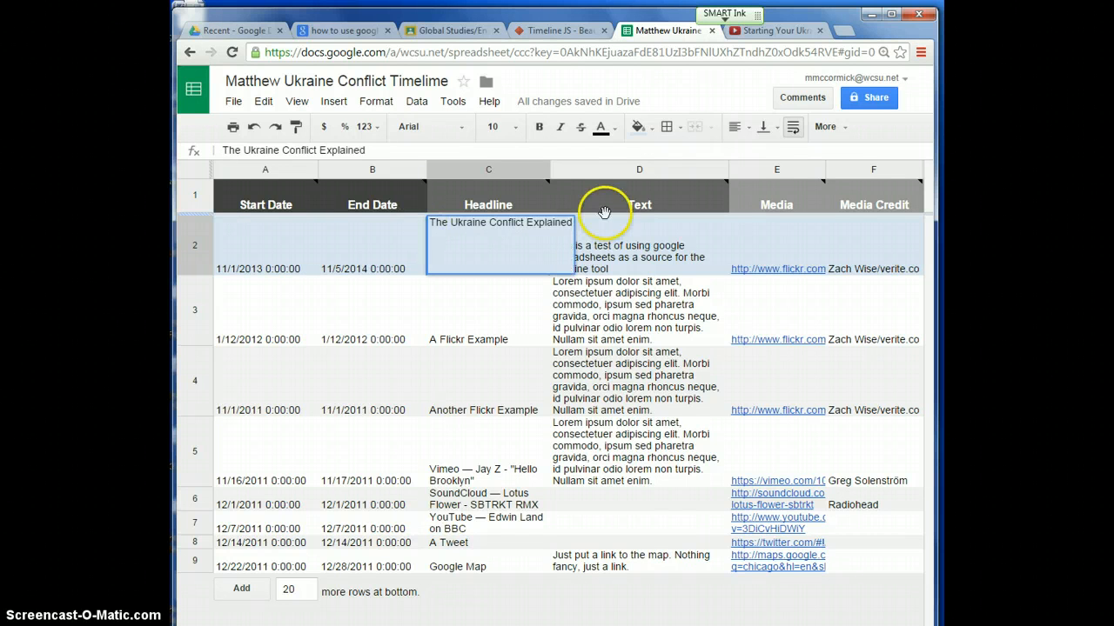
# Step: Replace the description text in D2 with "A timeline of key events in the Ukraine conflict."
pyautogui.click(623, 265)
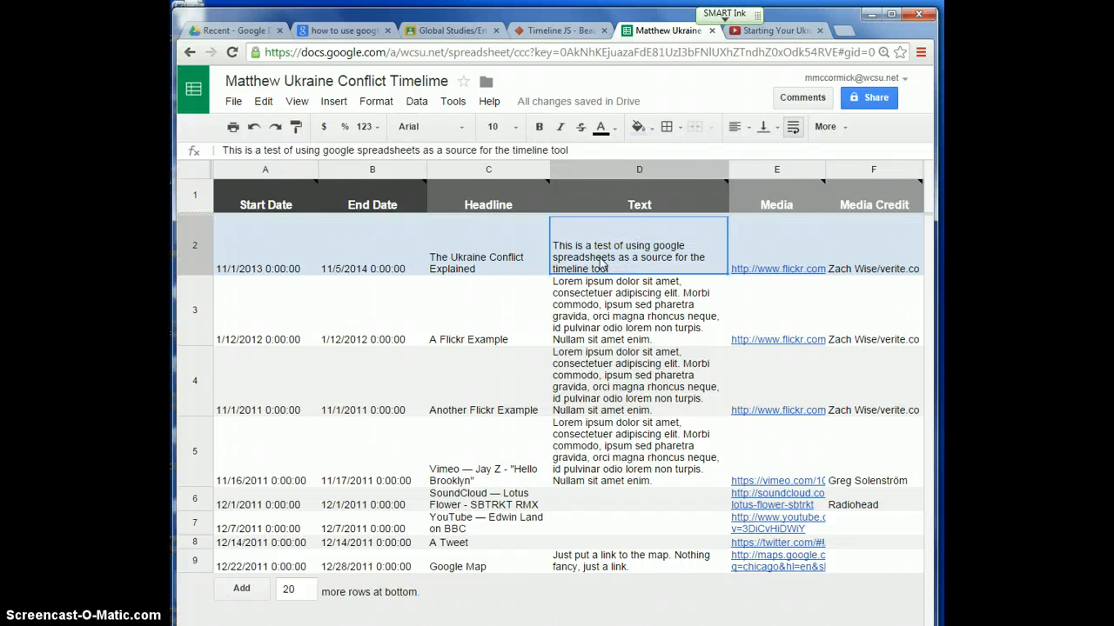
pyautogui.doubleClick(600, 267)
pyautogui.click(555, 223)
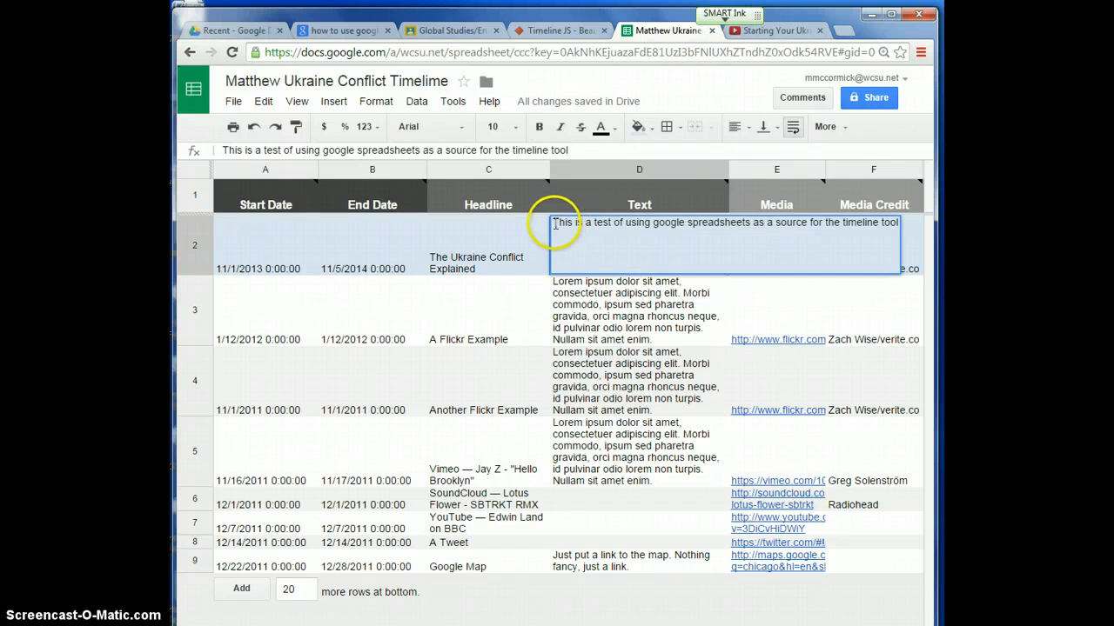
pyautogui.moveTo(555, 223); pyautogui.dragTo(907, 216)
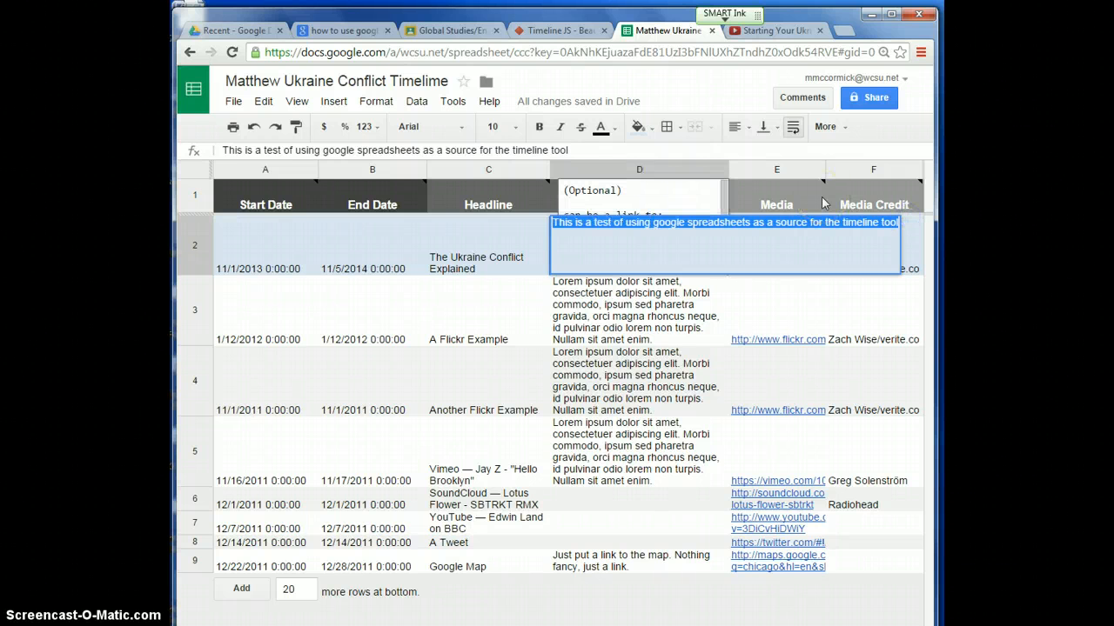
pyautogui.write('This is a ')
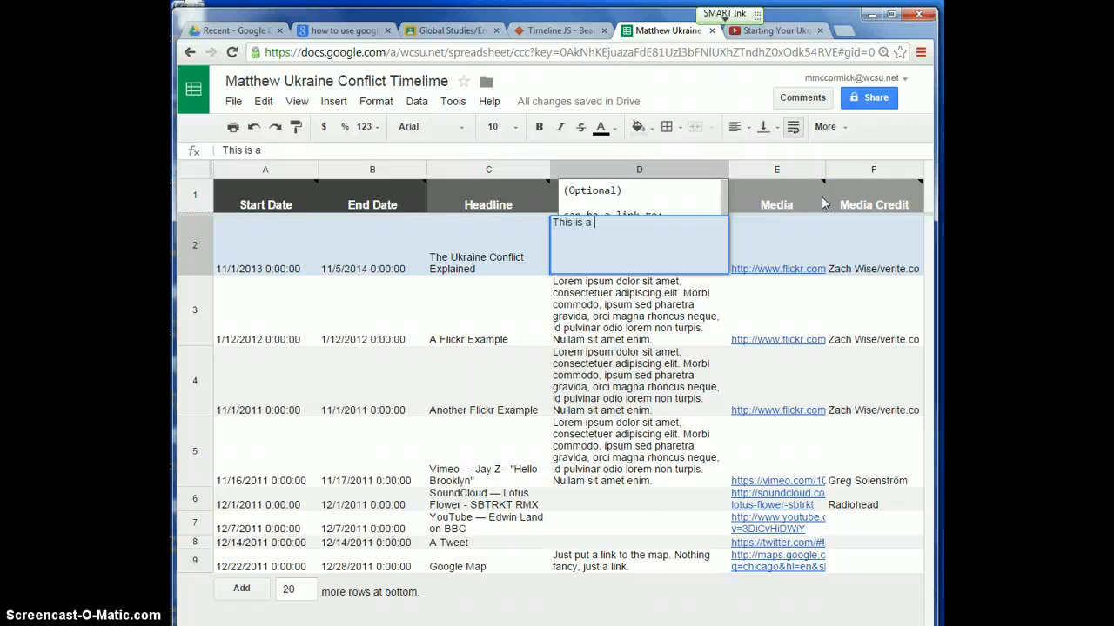
pyautogui.write('timelin')
pyautogui.press('BackSpace')
pyautogui.press('BackSpace')
pyautogui.press('BackSpace')
pyautogui.press('BackSpace')
pyautogui.press('BackSpace')
pyautogui.press('BackSpace')
pyautogui.press('BackSpace')
pyautogui.press('BackSpace')
pyautogui.press('BackSpace')
pyautogui.press('BackSpace')
pyautogui.press('BackSpace')
pyautogui.press('BackSpace')
pyautogui.press('BackSpace')
pyautogui.press('BackSpace')
pyautogui.press('BackSpace')
pyautogui.press('BackSpace')
pyautogui.write('A timeline of')
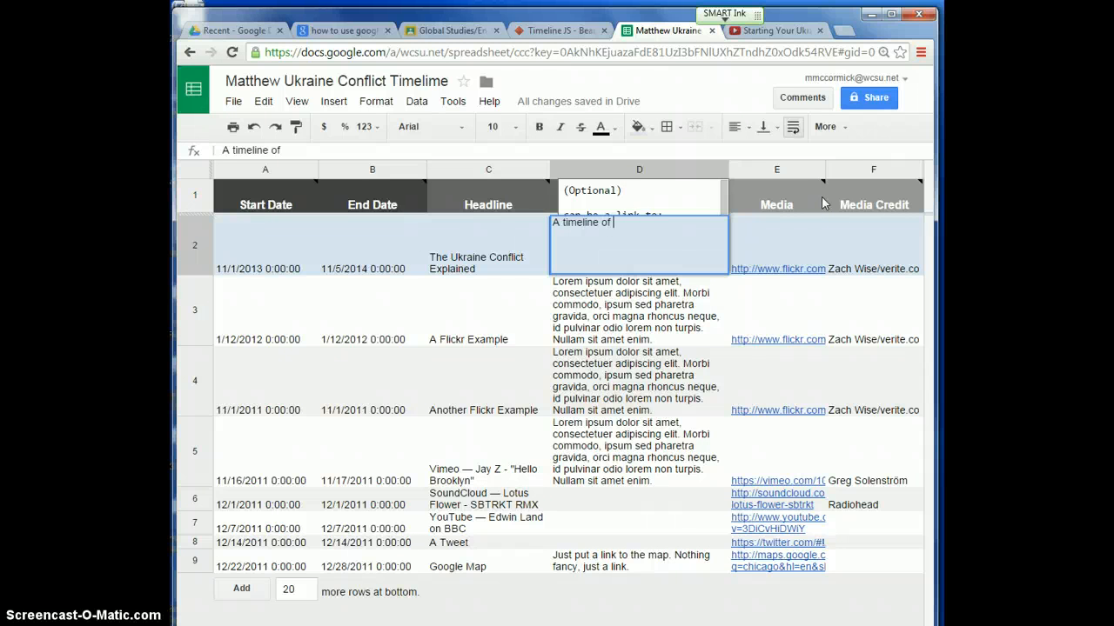
pyautogui.write(' key events in the')
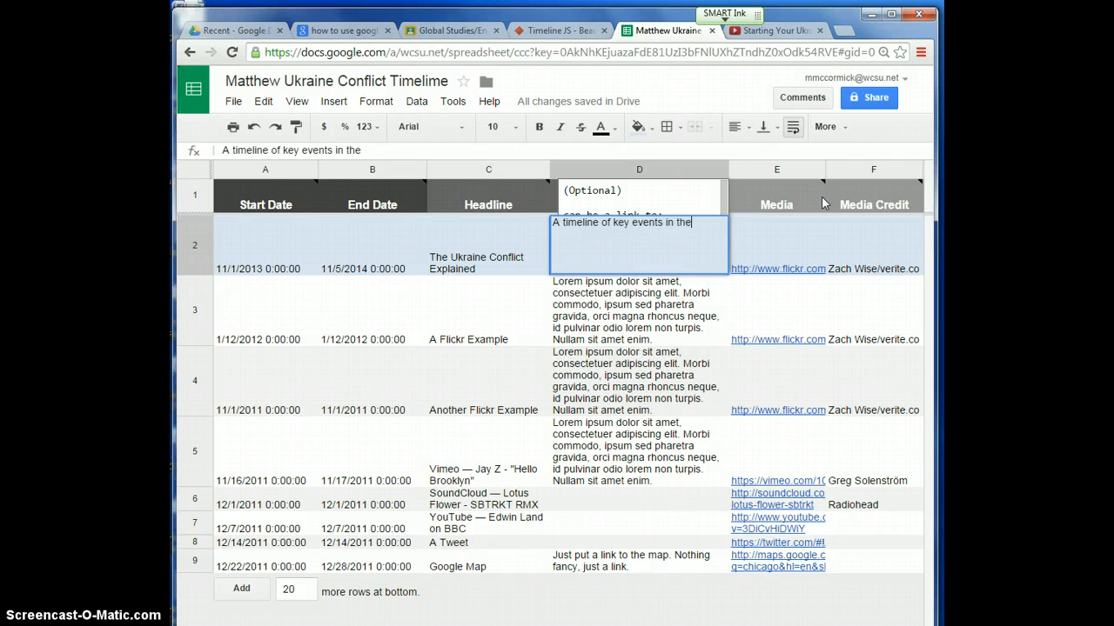
pyautogui.write(' Ukrin')
pyautogui.write('aine')
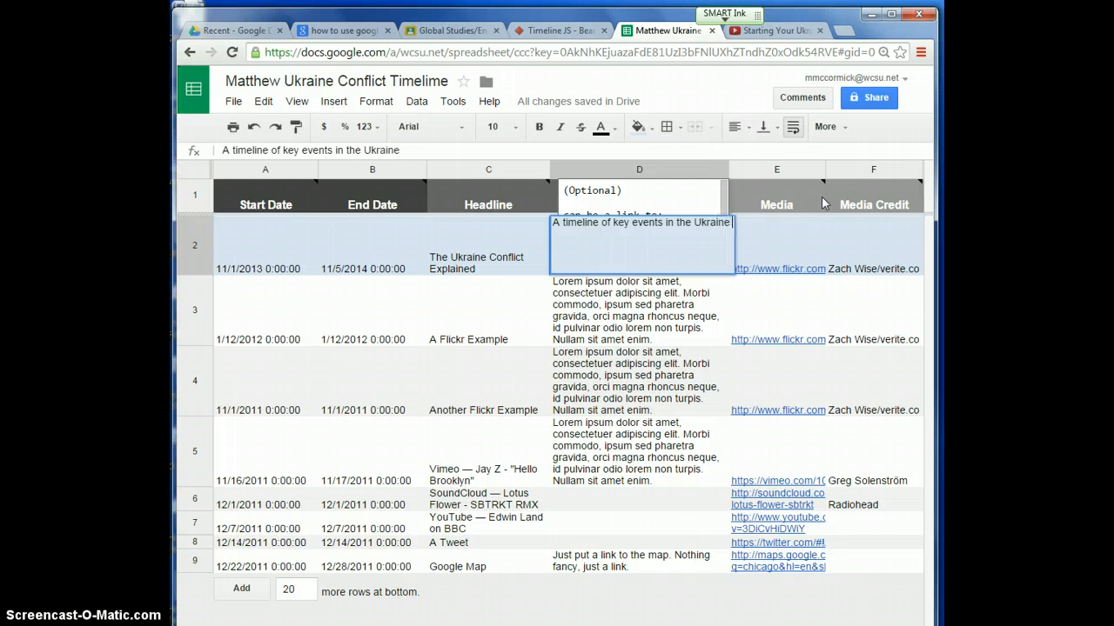
pyautogui.write(' conflict.')
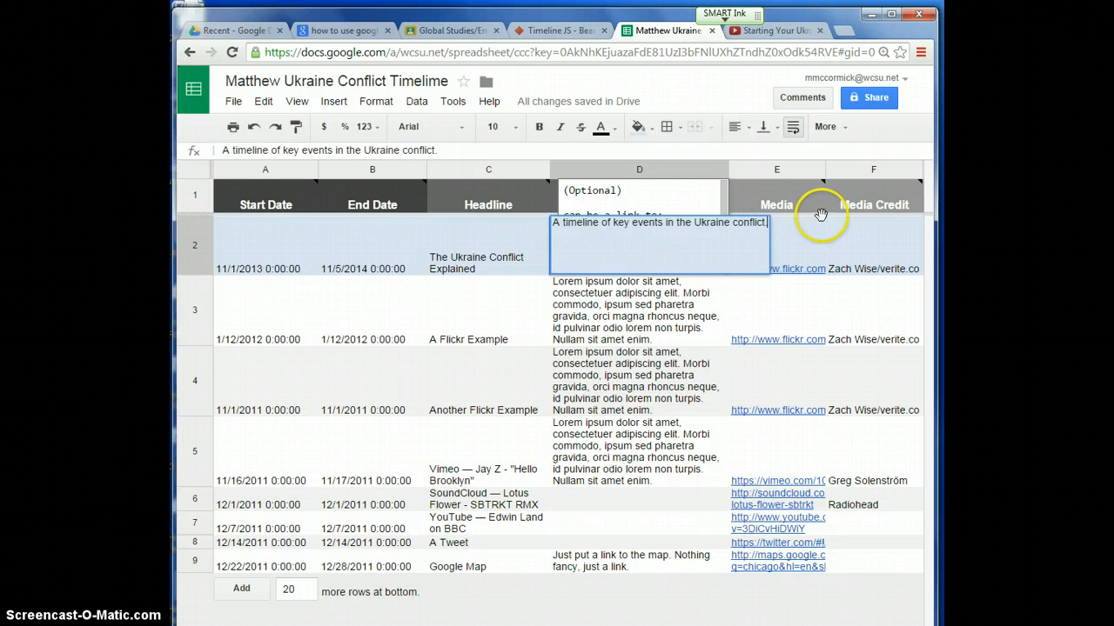
pyautogui.click(817, 233)
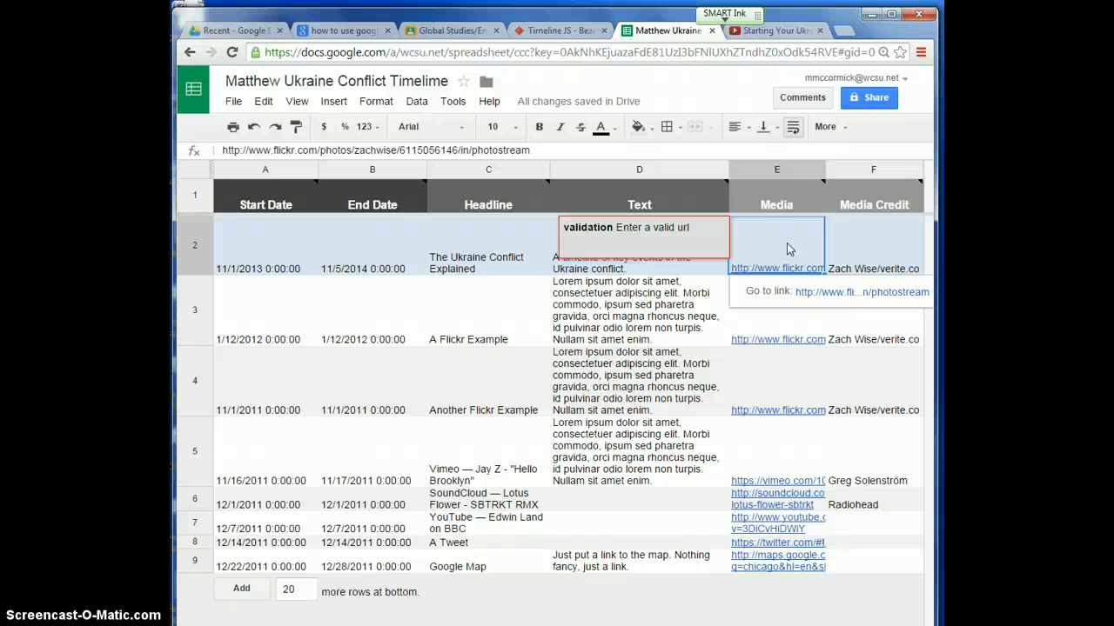
# Step: Search Google for "ukraine conflict" in a new browser tab and show the image results
pyautogui.click(842, 33)
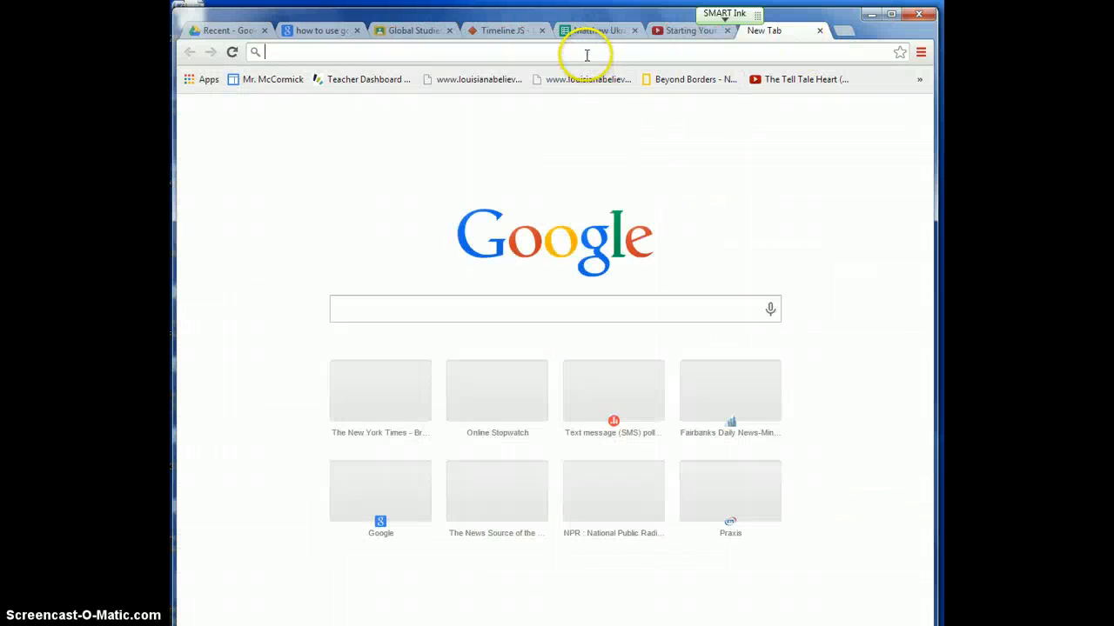
pyautogui.click(574, 314)
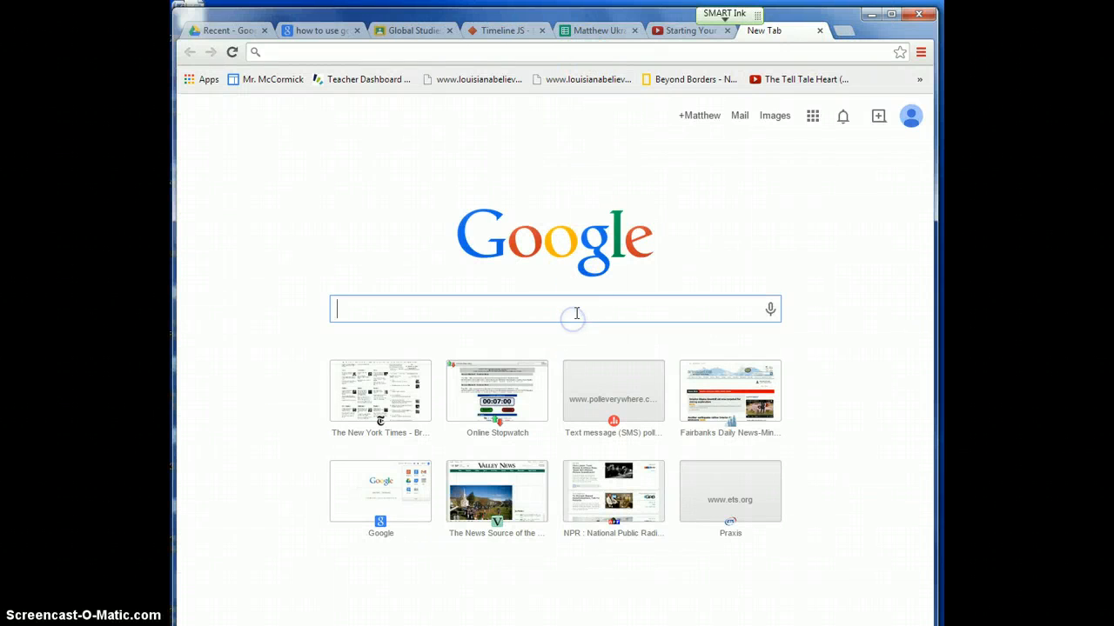
pyautogui.click(707, 237)
pyautogui.write('ukrain')
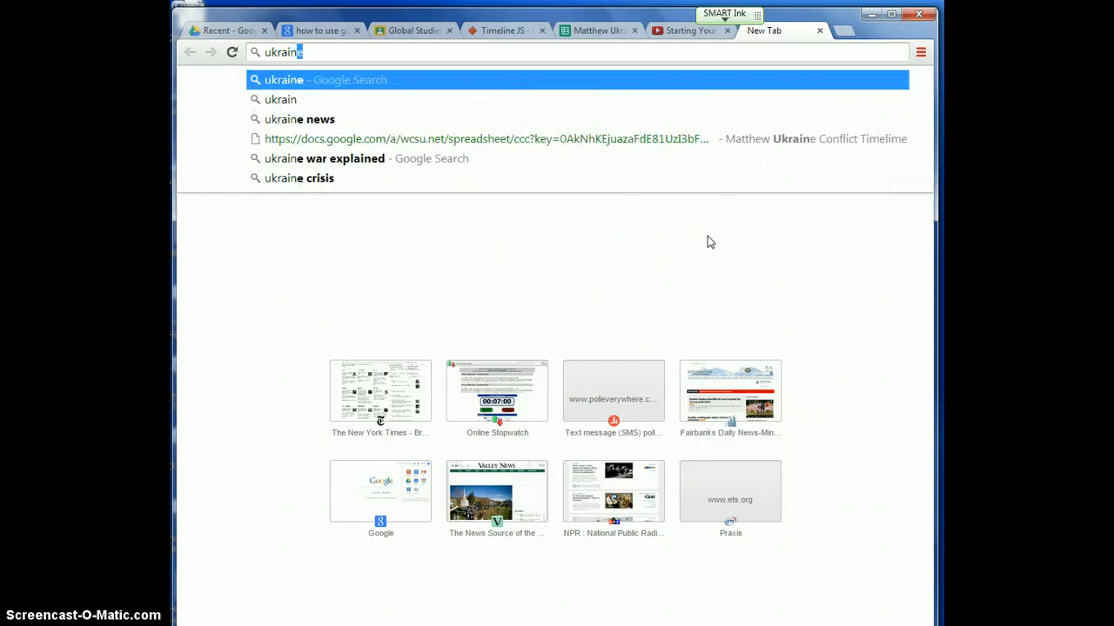
pyautogui.write('e conflic')
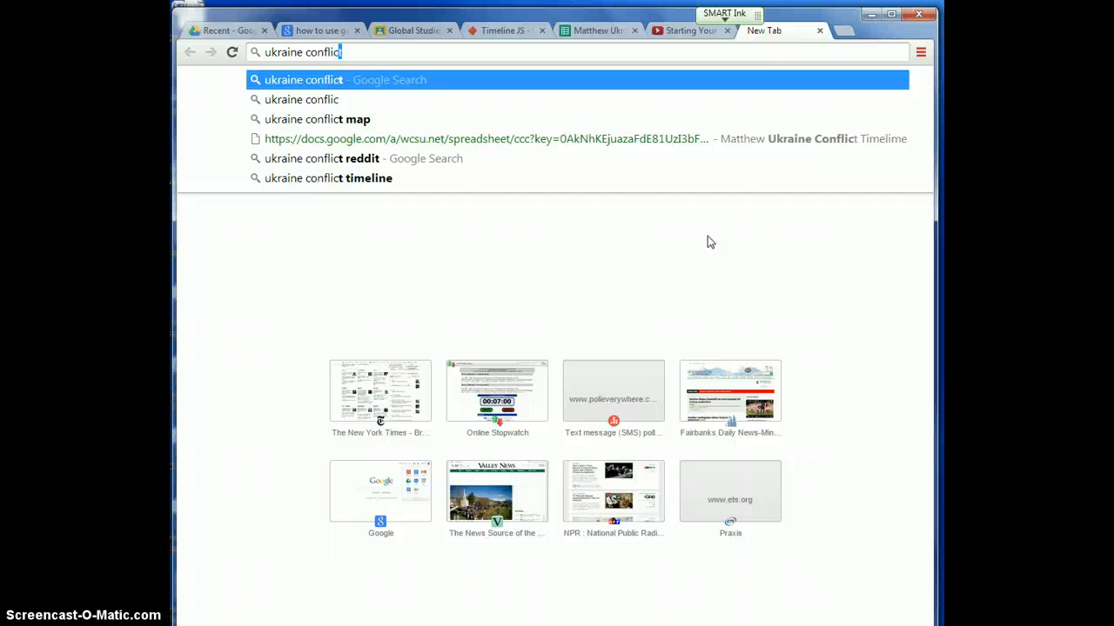
pyautogui.write('t')
pyautogui.press('Return')
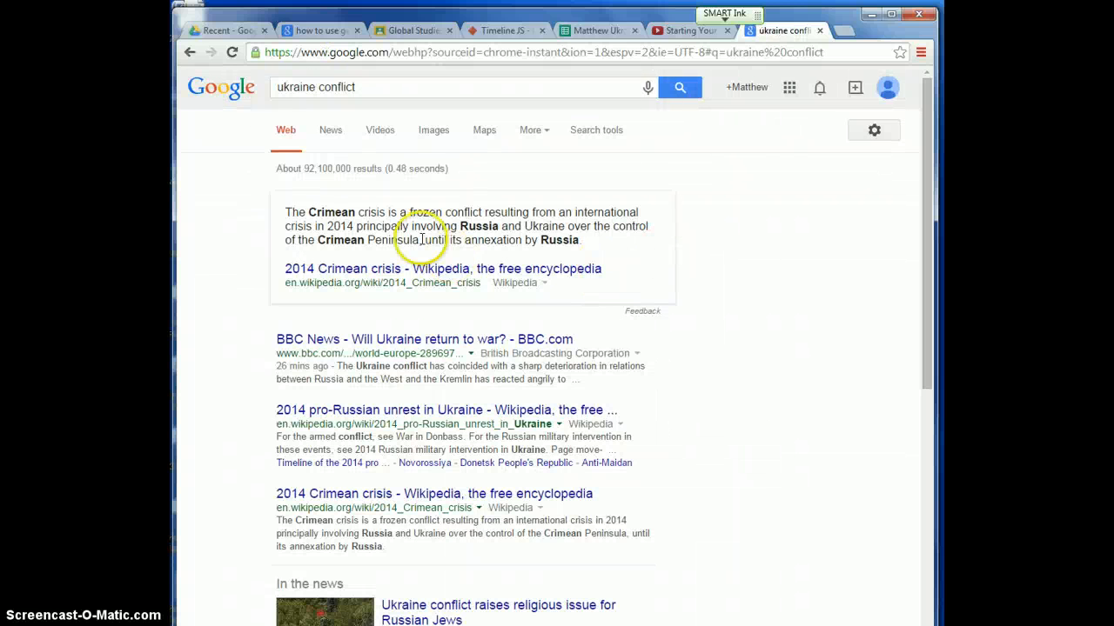
pyautogui.click(440, 136)
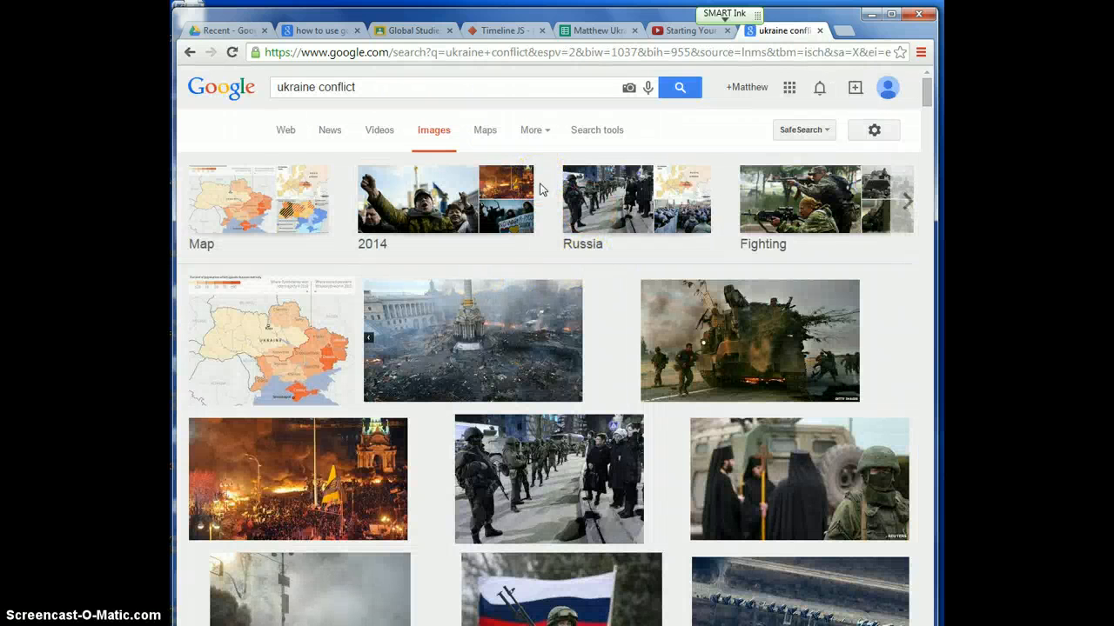
# Step: Open the night protest image 351414_Ukraine-protests.jpg at full size and copy its web address
pyautogui.click(285, 498)
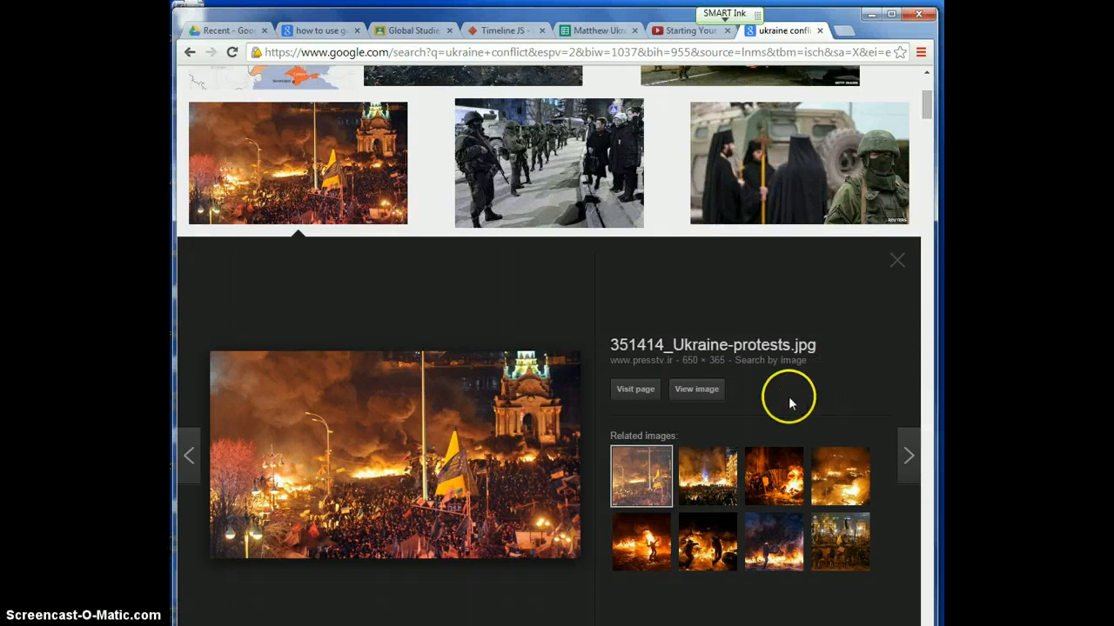
pyautogui.click(699, 391)
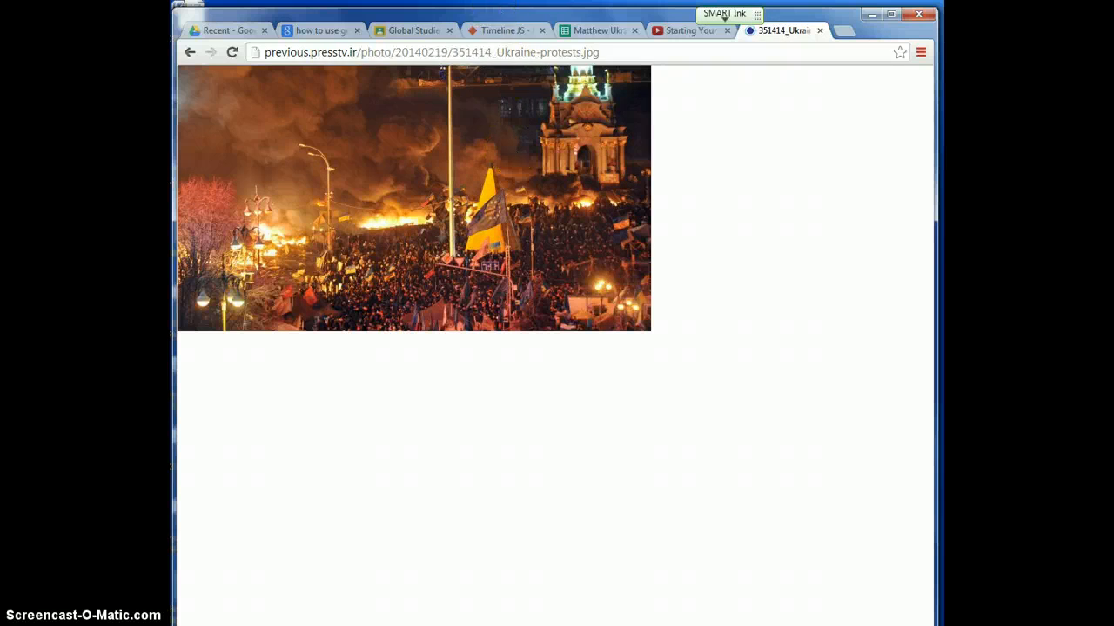
pyautogui.click(497, 51)
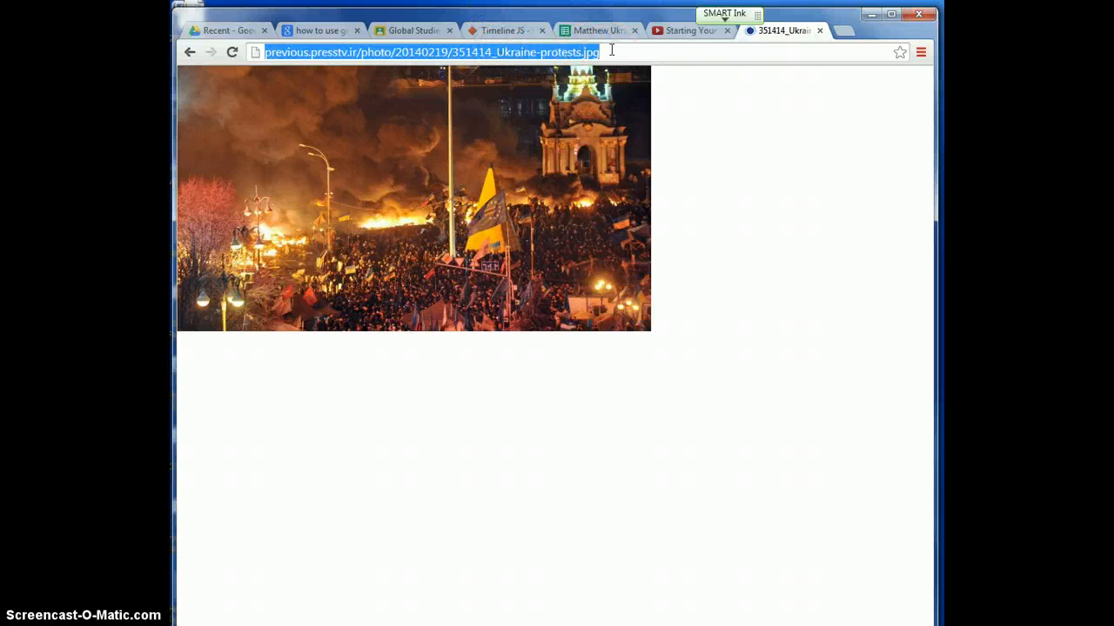
pyautogui.rightClick(493, 53)
pyautogui.click(535, 100)
# Step: Return to the timeline spreadsheet and replace the media link in E2 with the copied 351414_Ukraine-protests.jpg address
pyautogui.click(600, 31)
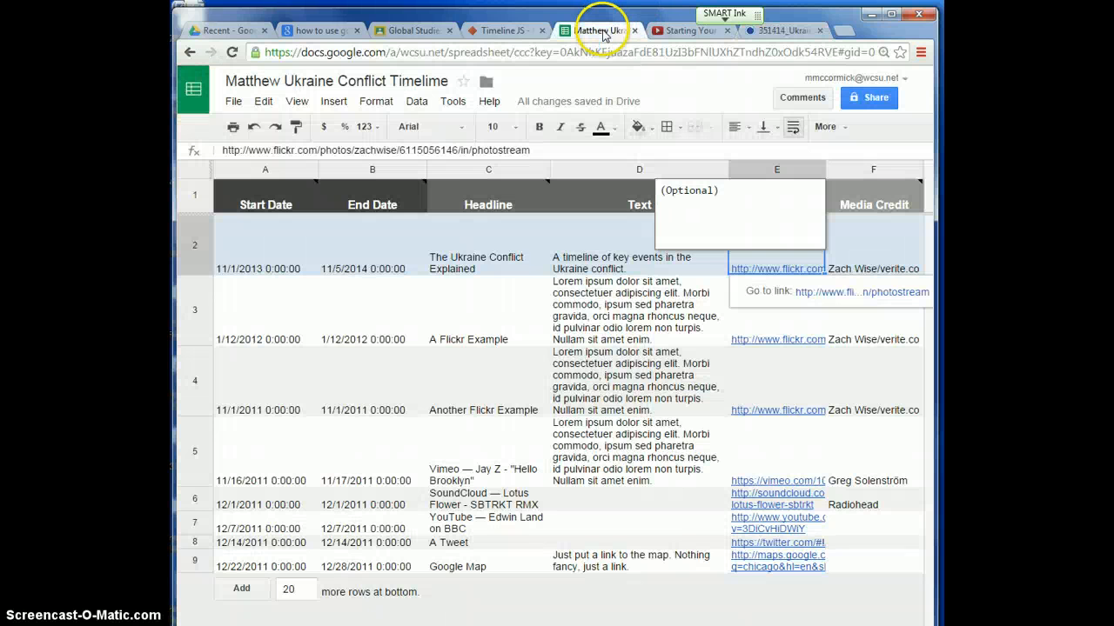
pyautogui.click(764, 261)
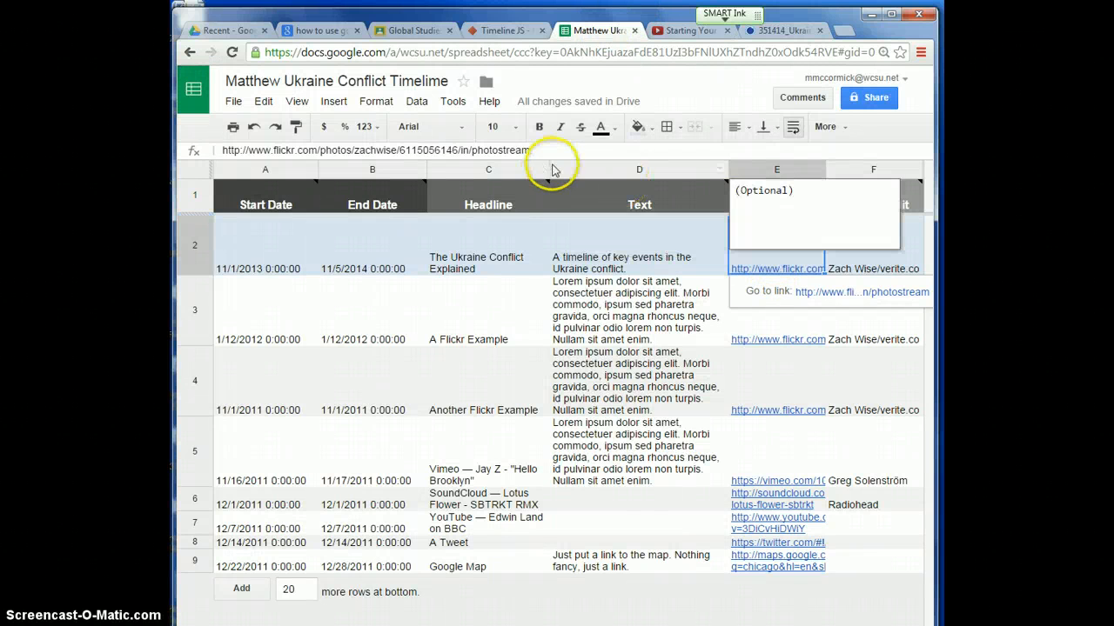
pyautogui.moveTo(551, 151); pyautogui.dragTo(213, 146)
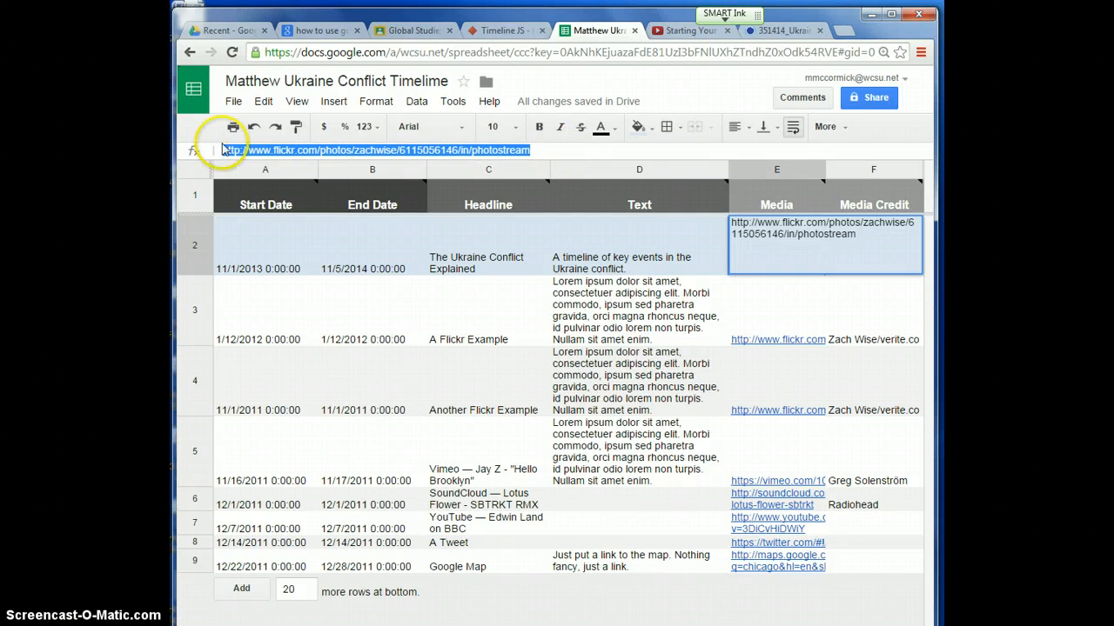
pyautogui.hotkey('ctrl', 'v')
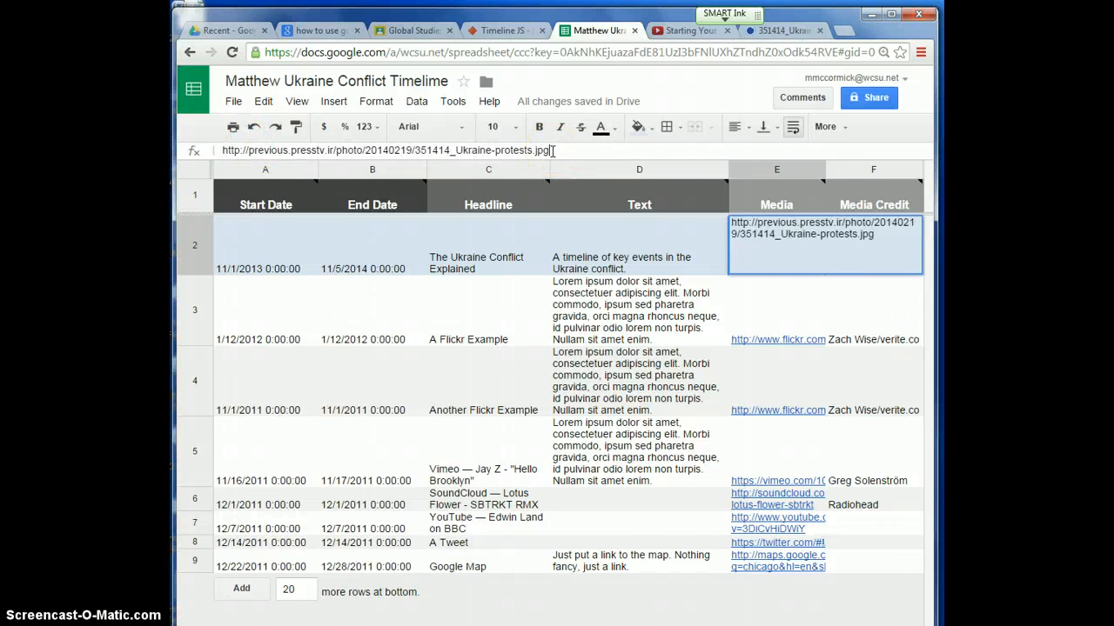
# Step: Look at the protest image in its browser tab again and clear the media credit in F2 of the spreadsheet
pyautogui.click(833, 293)
pyautogui.click(879, 257)
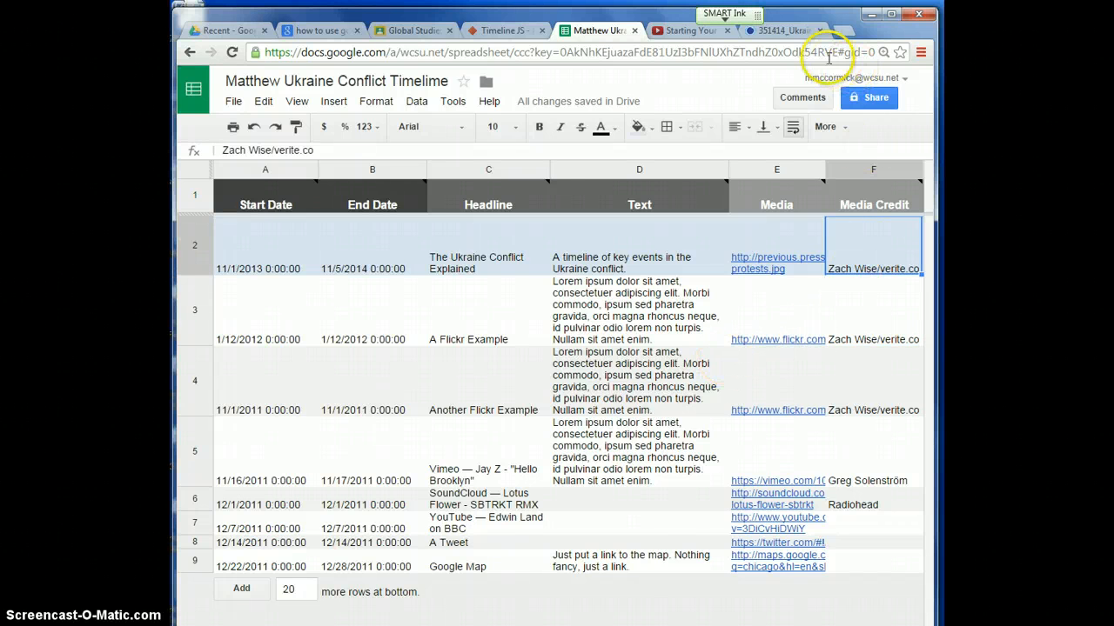
pyautogui.click(777, 33)
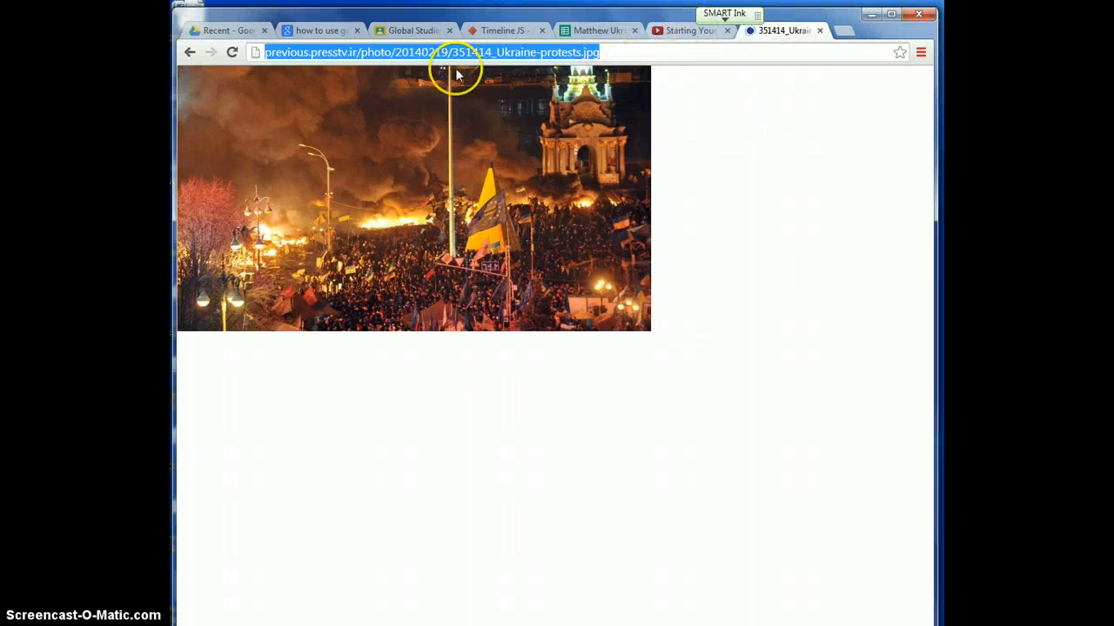
pyautogui.click(567, 33)
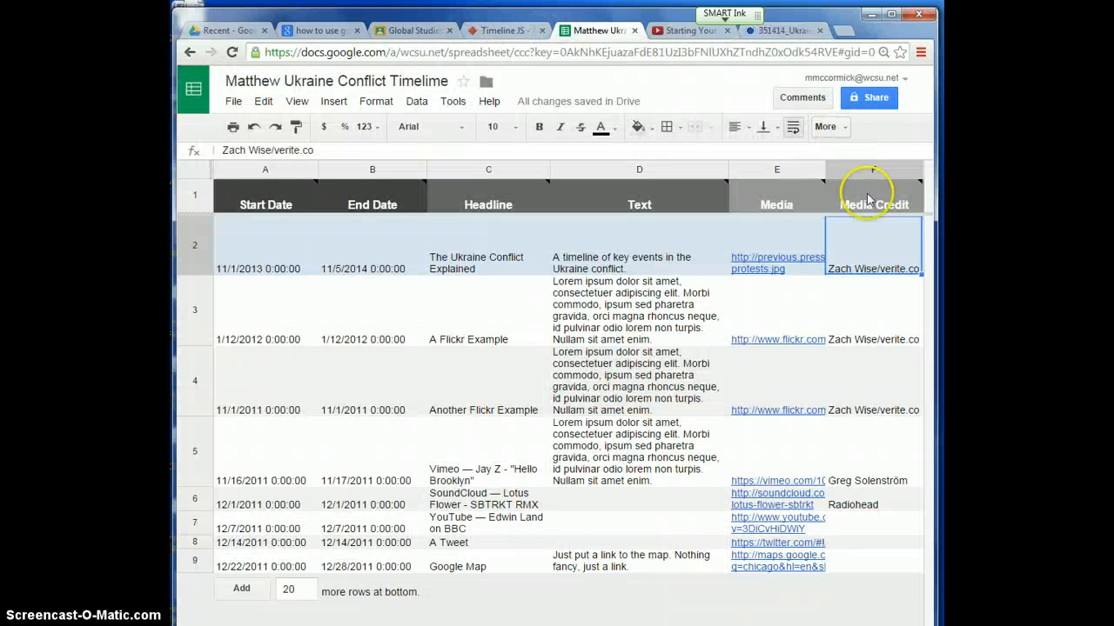
pyautogui.moveTo(311, 150); pyautogui.dragTo(206, 150)
pyautogui.press('BackSpace')
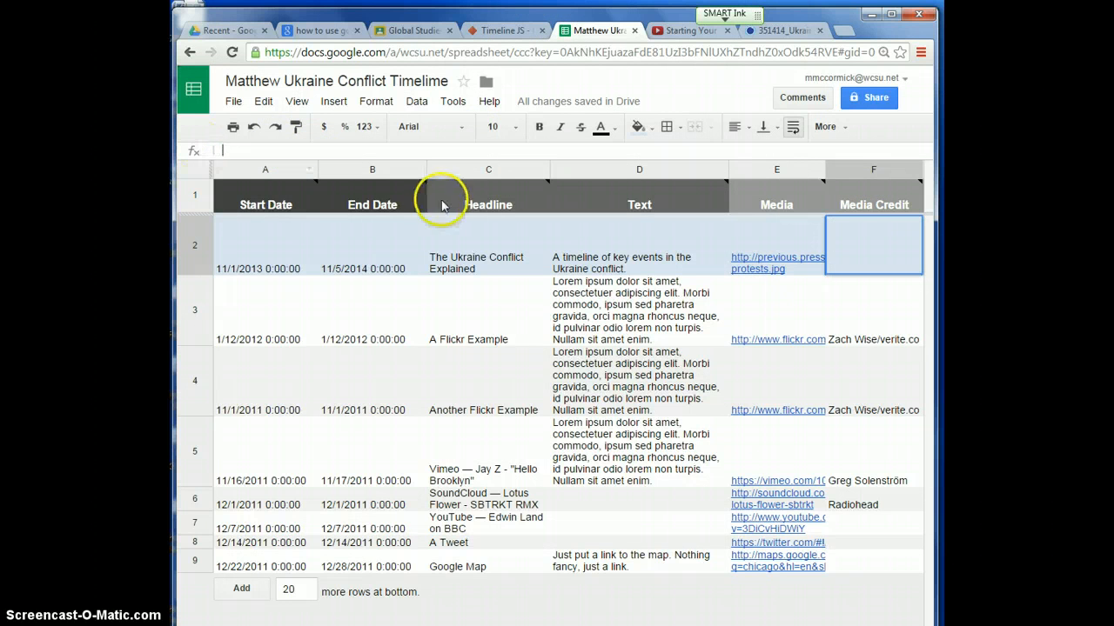
pyautogui.click(750, 300)
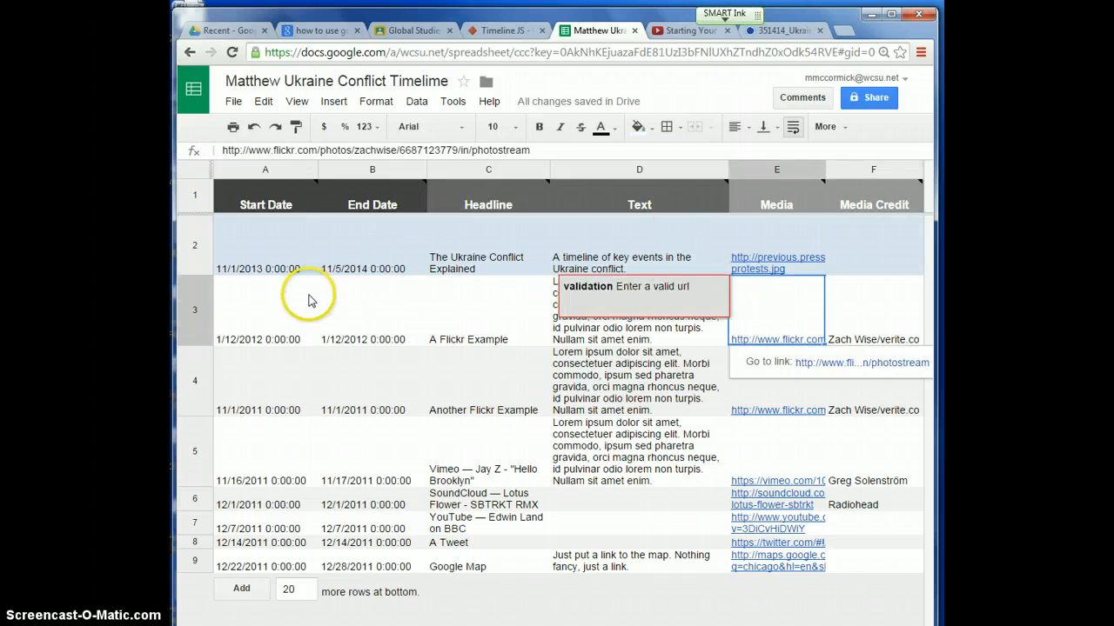
# Step: Set the row 3 start date to 11/1/2013 and its end date to 11/30/2013
pyautogui.click(282, 322)
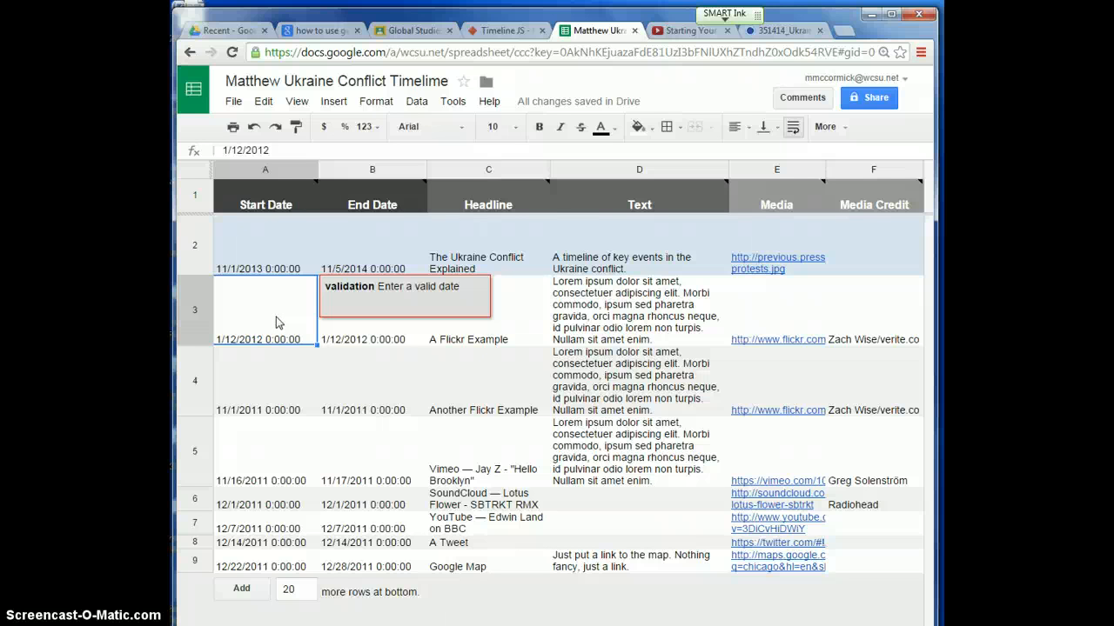
pyautogui.write('11')
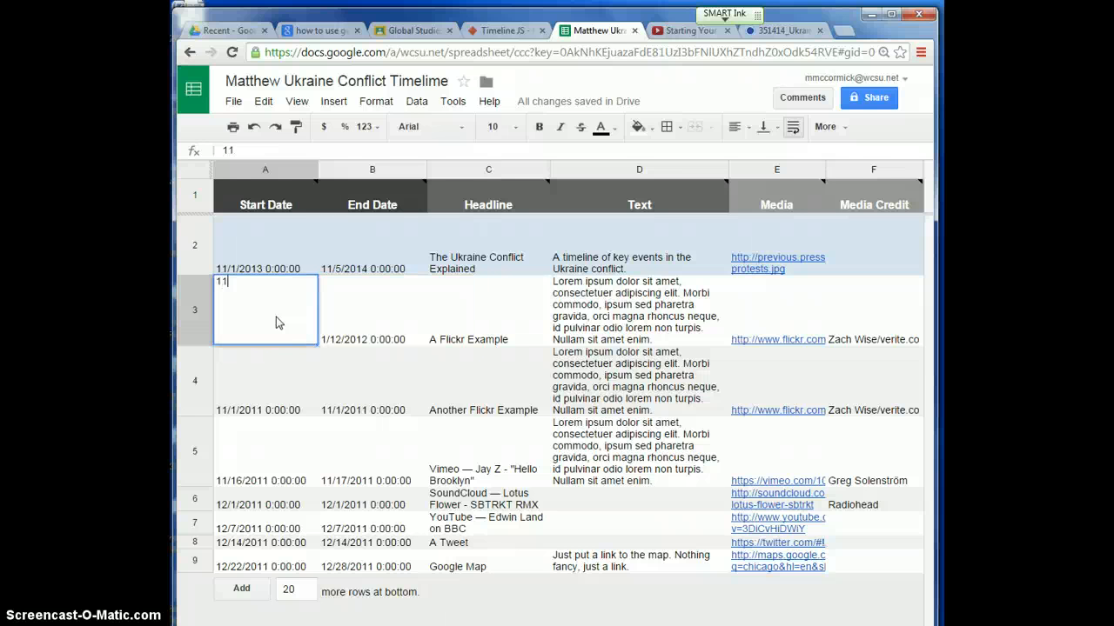
pyautogui.write('/1/2013')
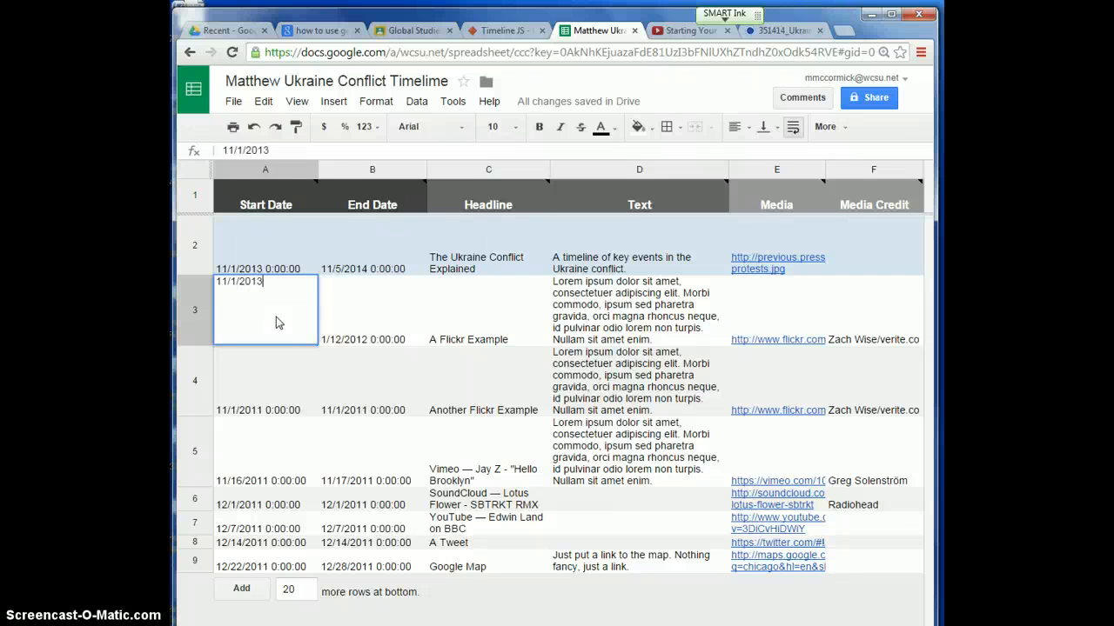
pyautogui.click(366, 320)
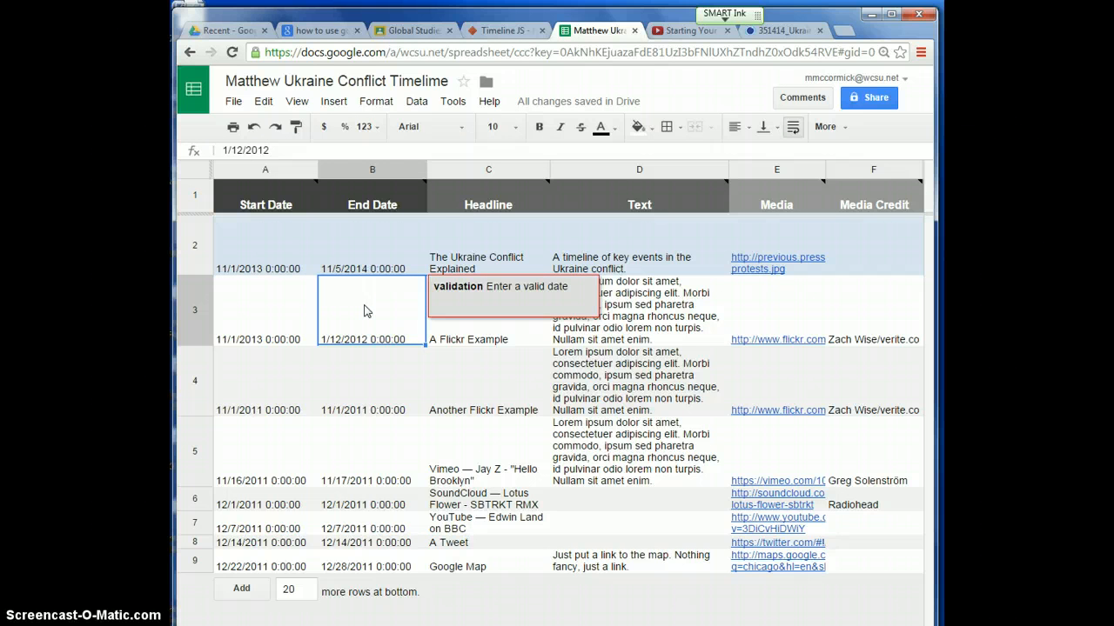
pyautogui.write('11/30/')
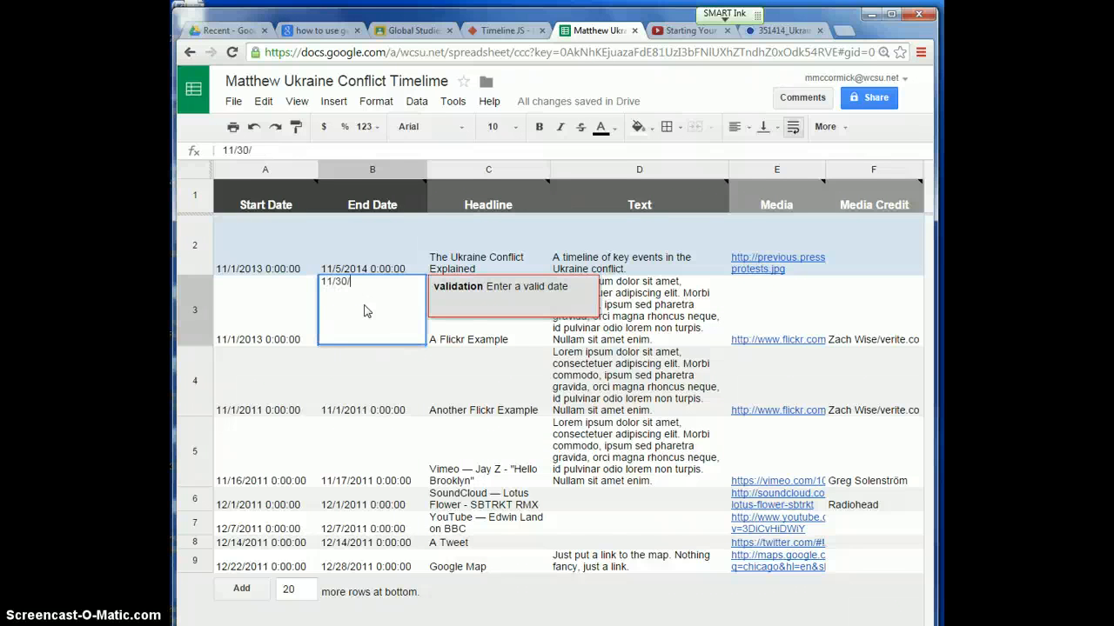
pyautogui.write('2013 0:00:00')
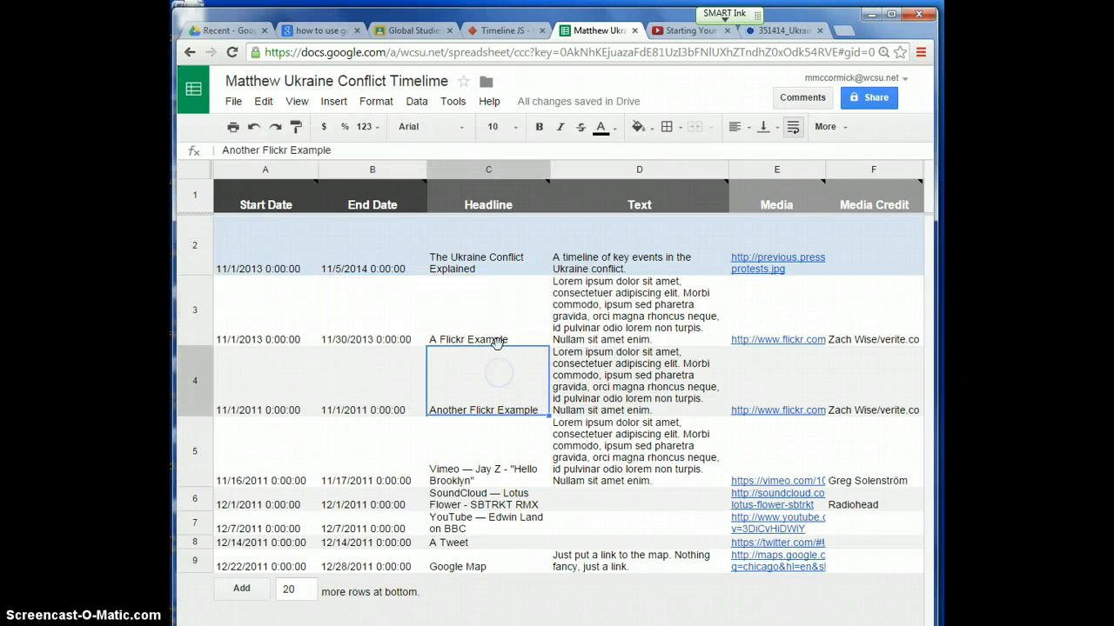
# Step: Replace the headline "A Flickr Example" in C3 with "Ukraine Looks East"
pyautogui.click(496, 342)
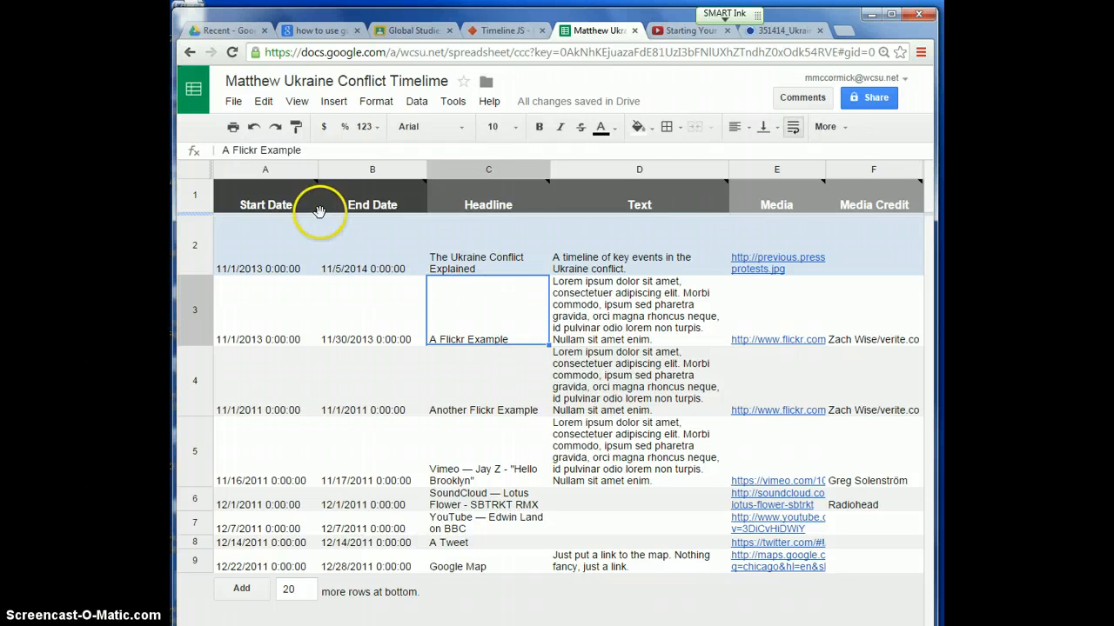
pyautogui.moveTo(223, 150); pyautogui.dragTo(302, 150)
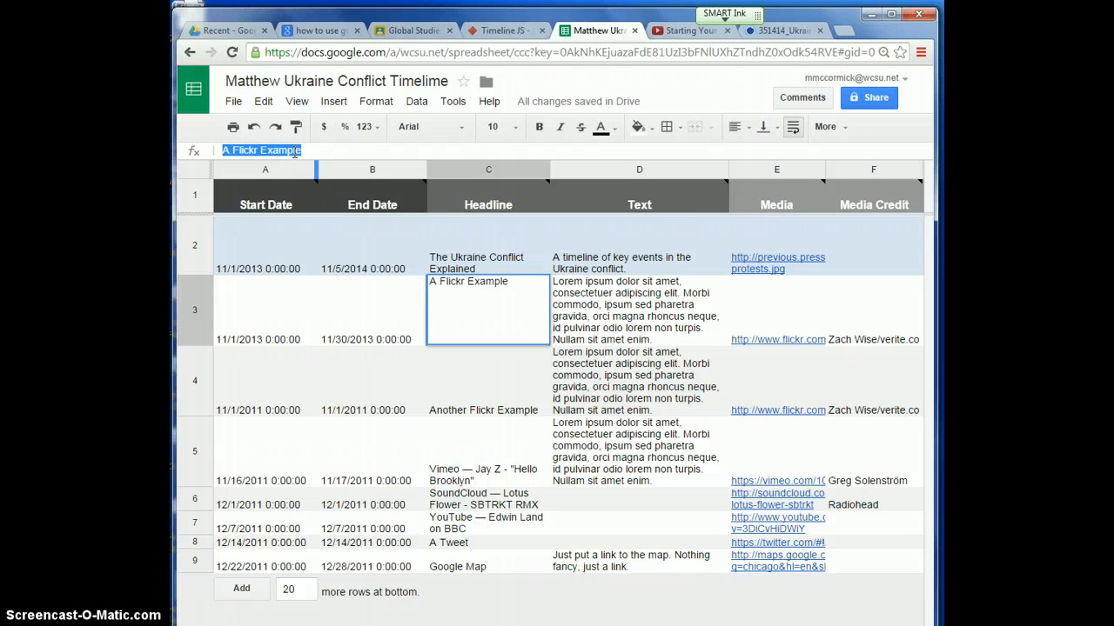
pyautogui.write('Ukraine Lo')
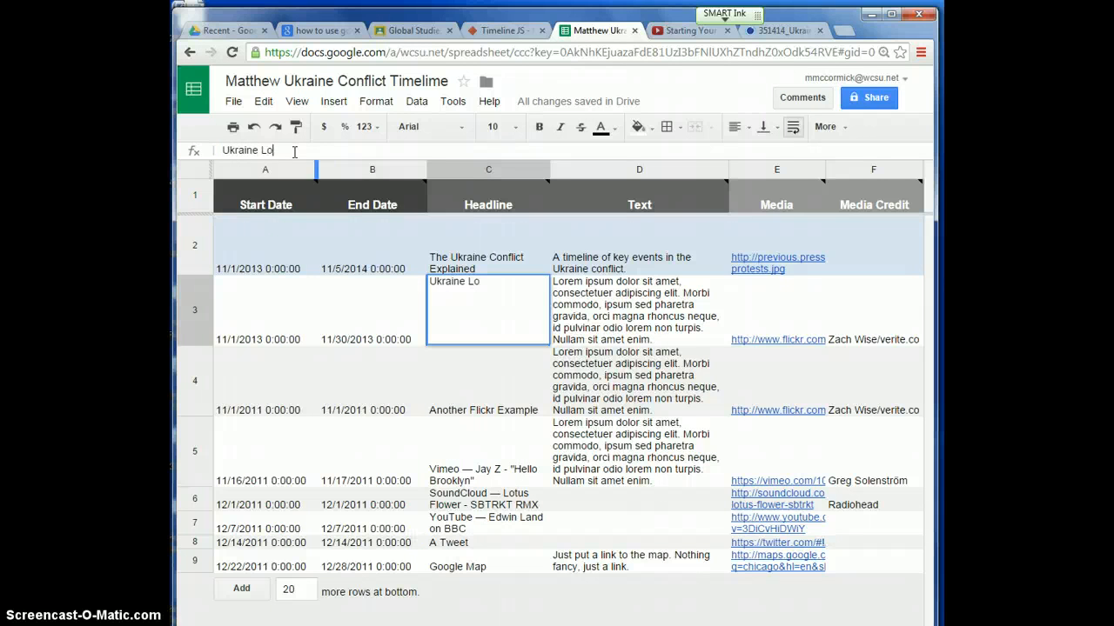
pyautogui.write('oks East')
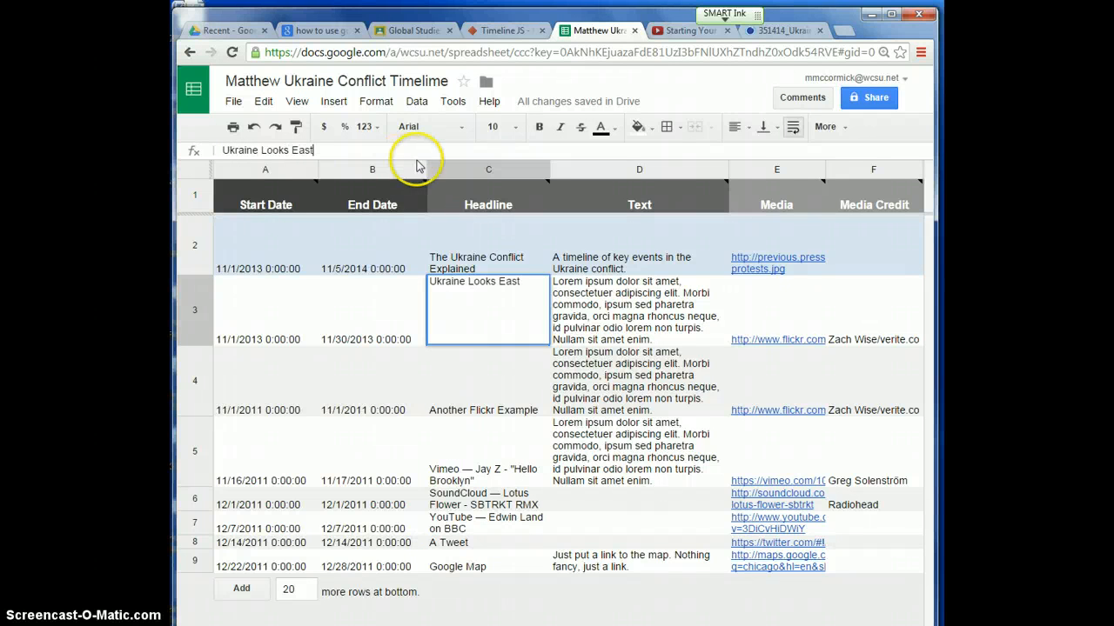
# Step: Replace the placeholder text in D3 with "In a close election, Victor Yanukovych is elected president of Ukraine."
pyautogui.click(576, 294)
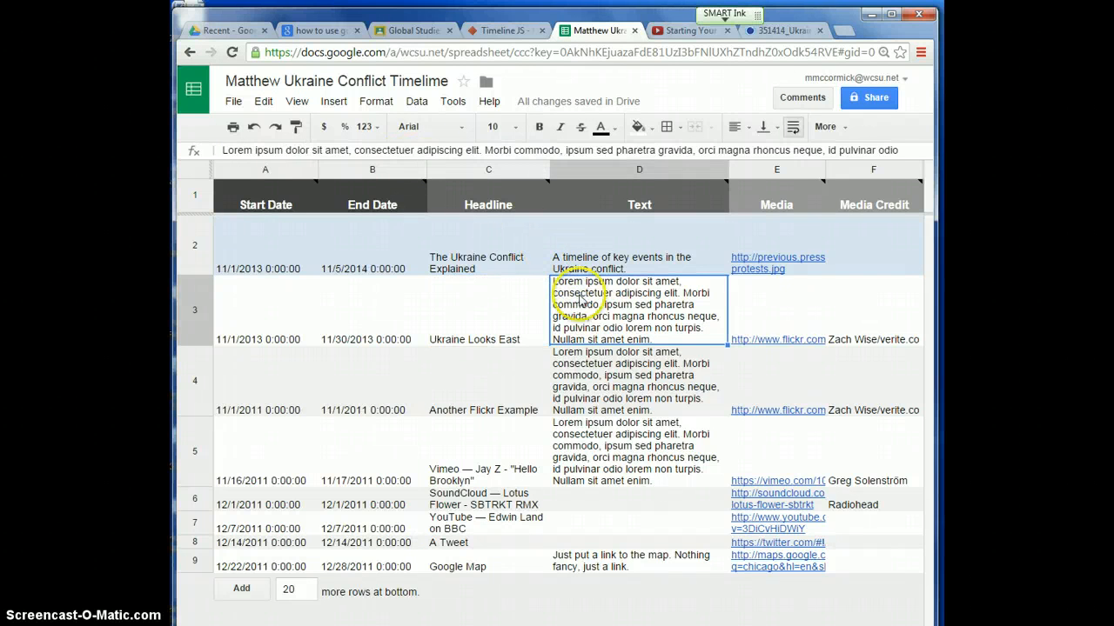
pyautogui.tripleClick(391, 150)
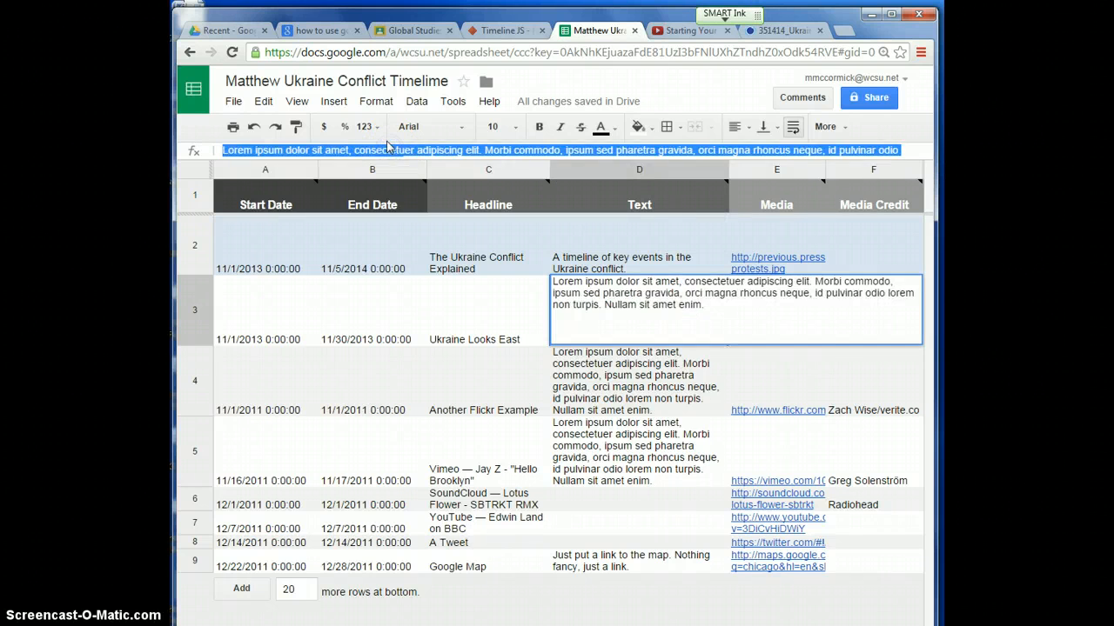
pyautogui.press('BackSpace')
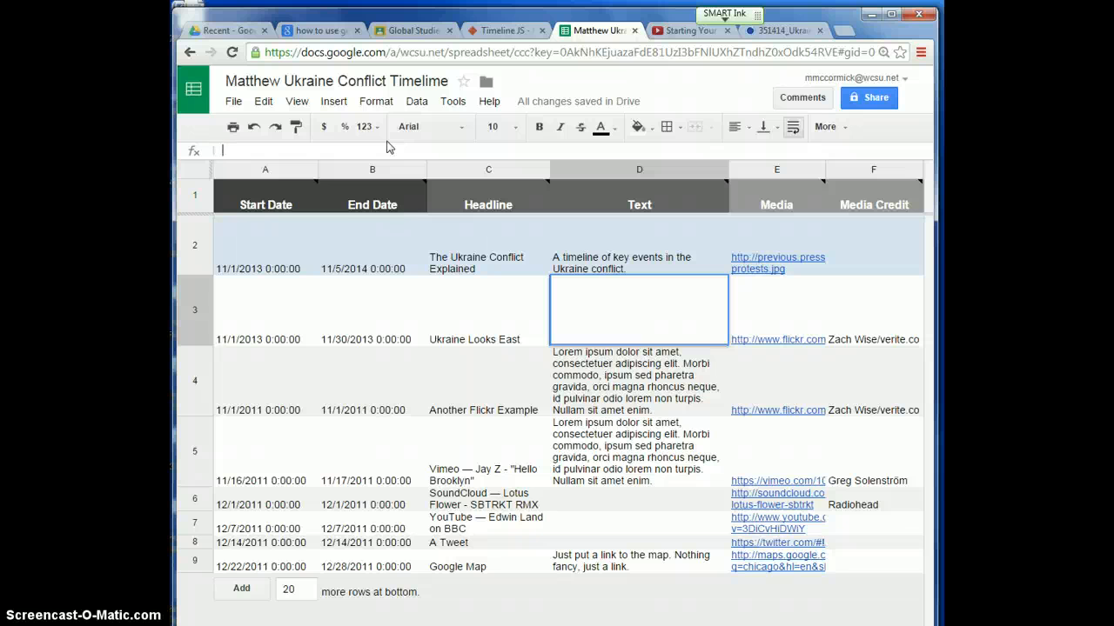
pyautogui.write('In a close election')
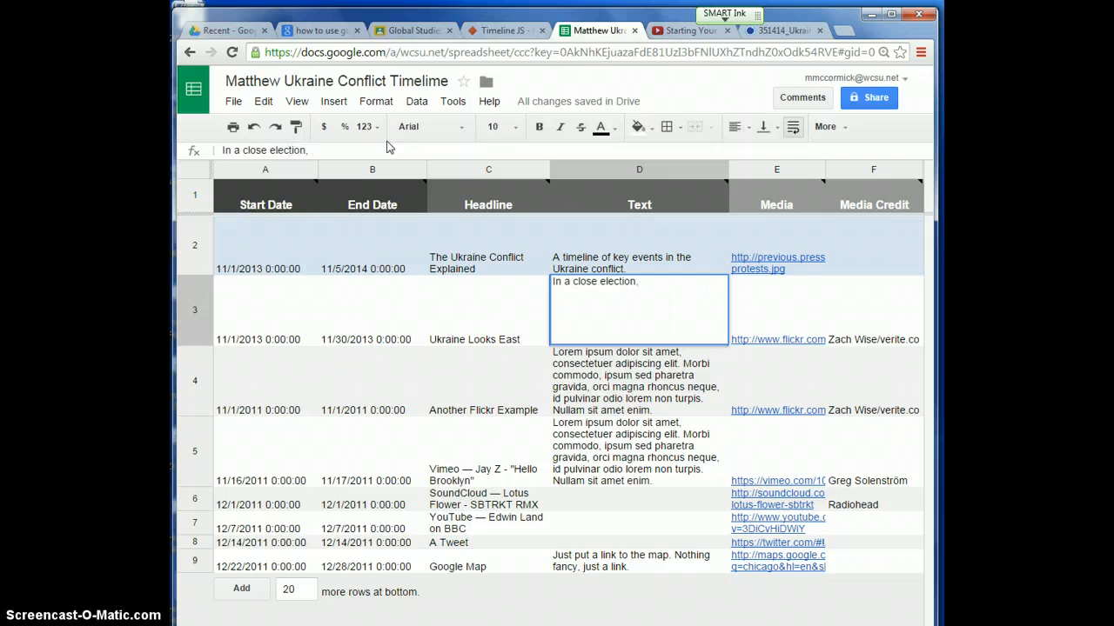
pyautogui.write(', Victor Yanukovych')
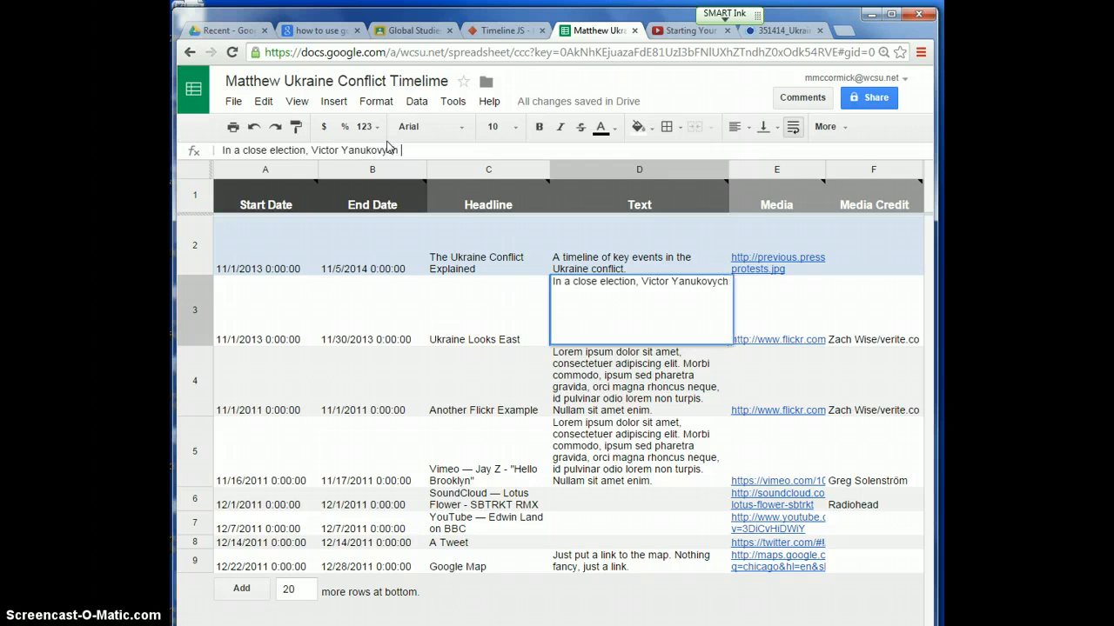
pyautogui.write(' is elec')
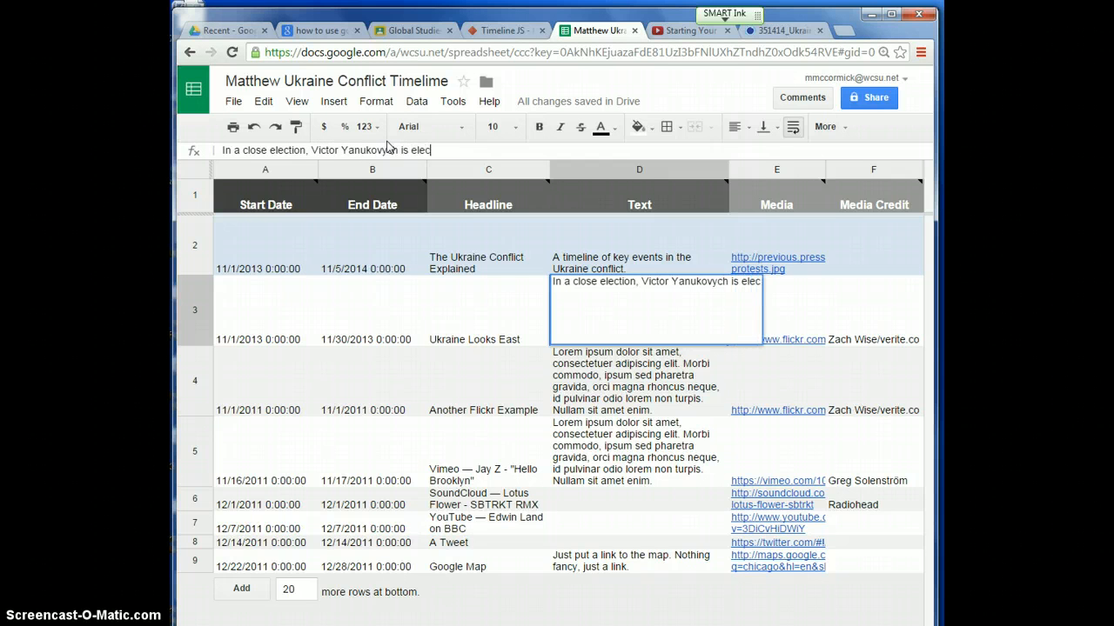
pyautogui.write('ted president f')
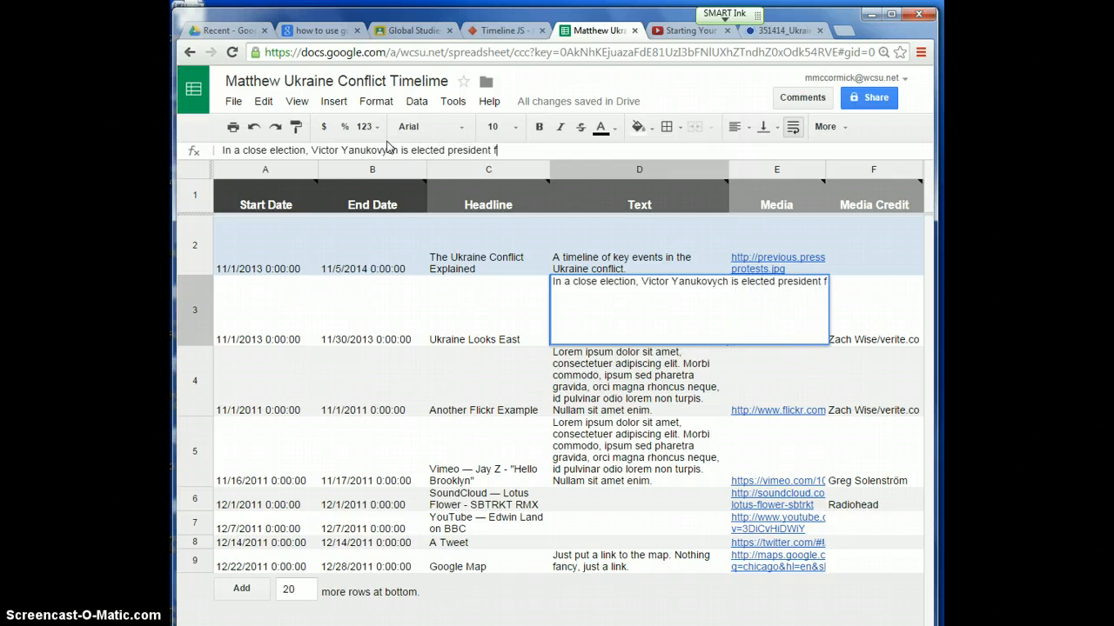
pyautogui.press('BackSpace')
pyautogui.write('of Ukr')
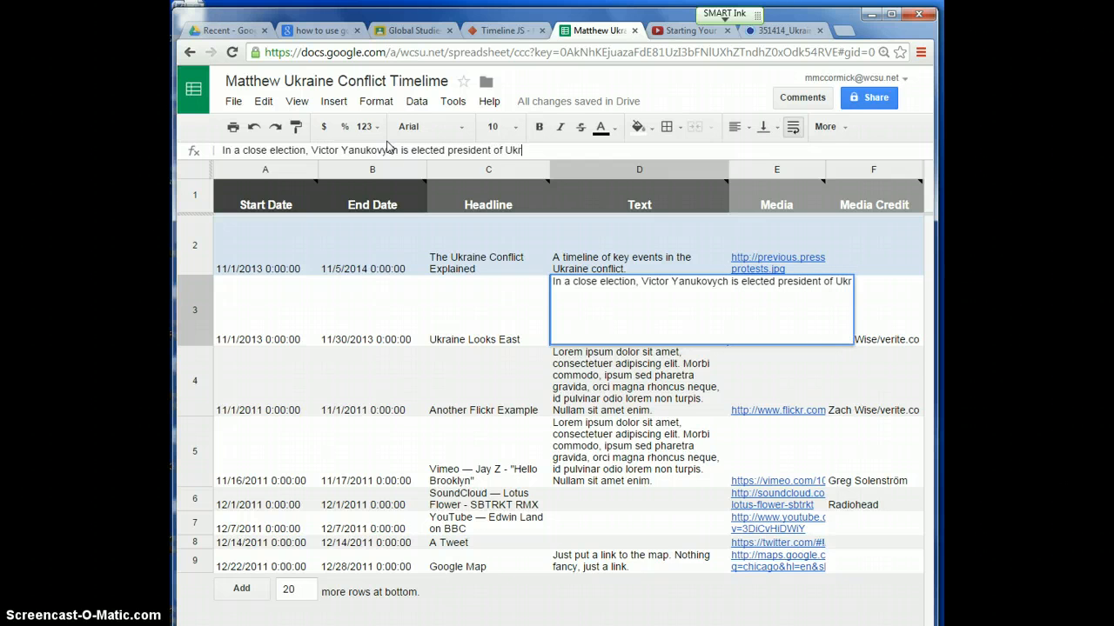
pyautogui.write('aine. The ele')
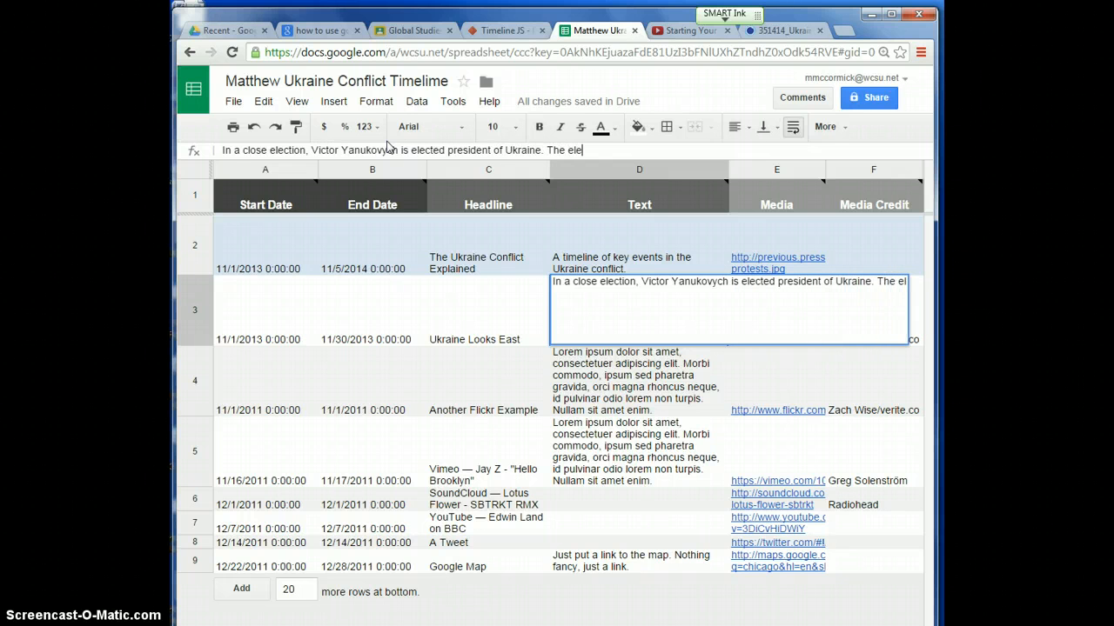
# Step: Continue the D3 text with "The election marked a change from the previous president, who supported closer ties with the European Union."
pyautogui.write('ction marke')
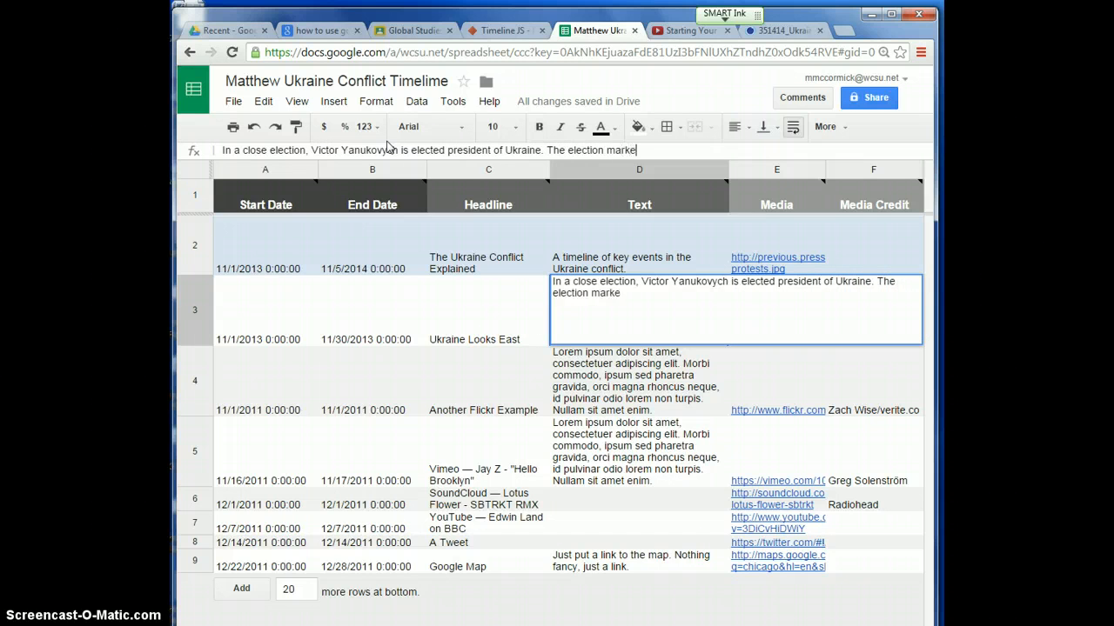
pyautogui.write('d a change from the preiv')
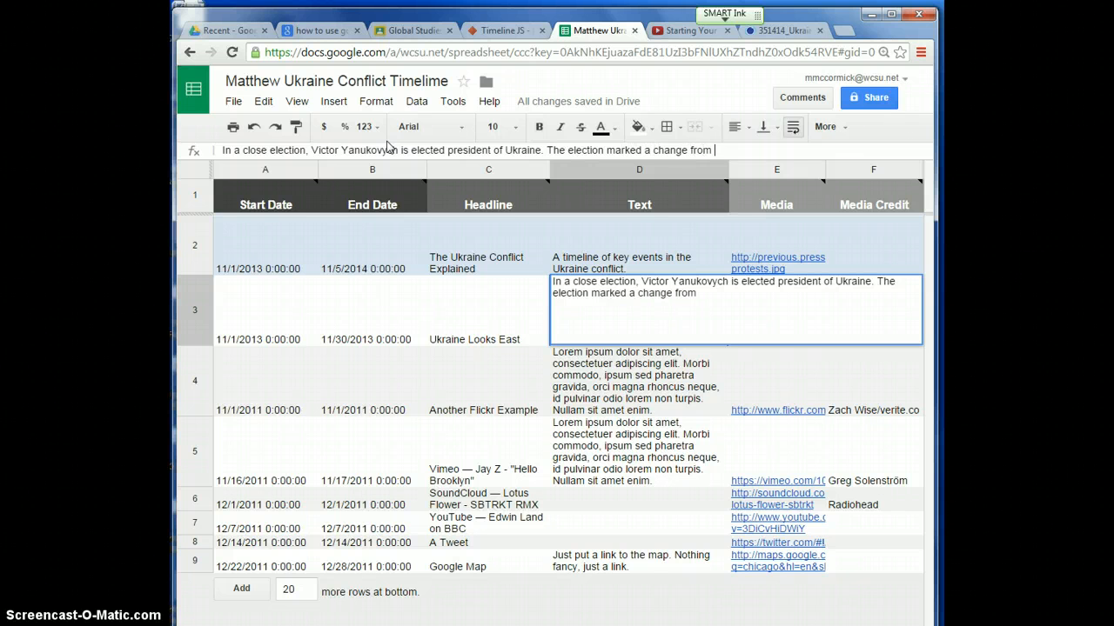
pyautogui.press('BackSpace')
pyautogui.press('BackSpace')
pyautogui.write('viou')
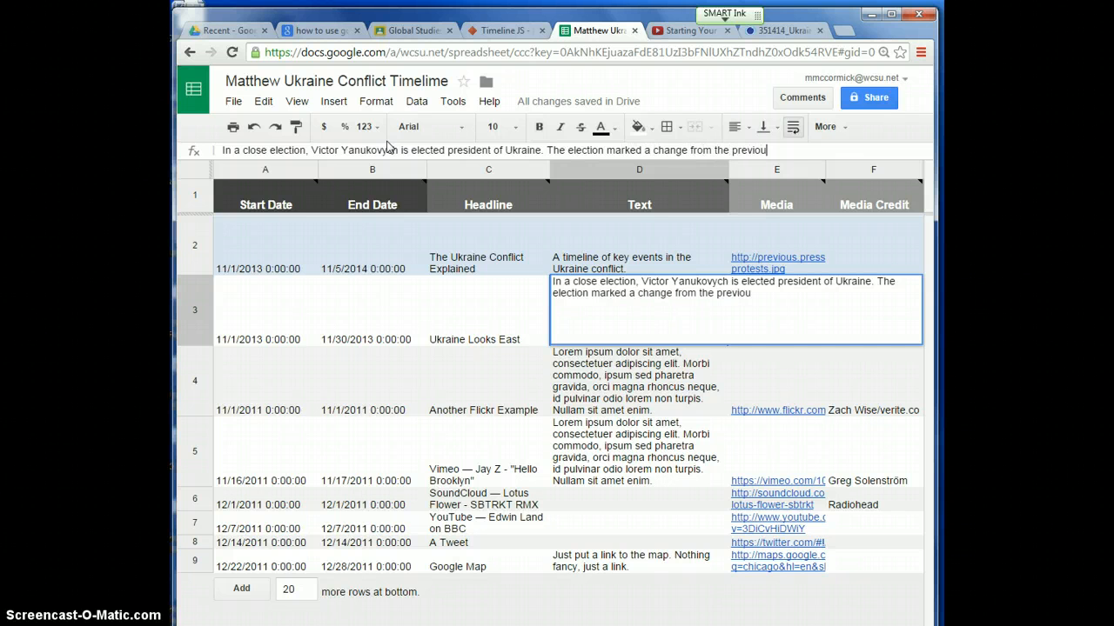
pyautogui.write('s preseident, who suppor')
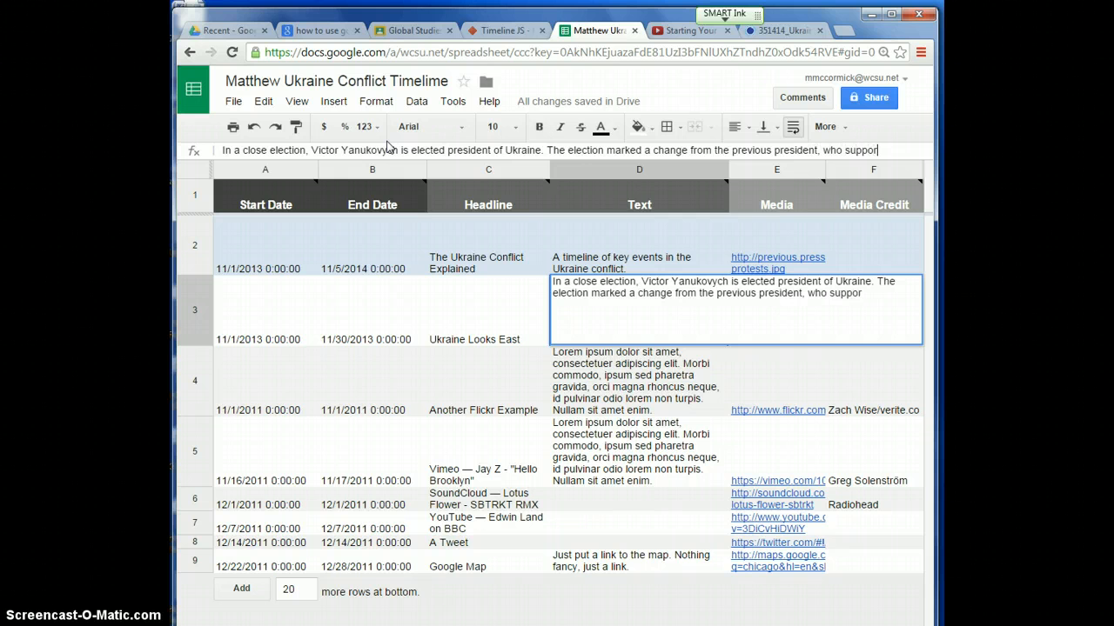
pyautogui.write('ted closer ties w')
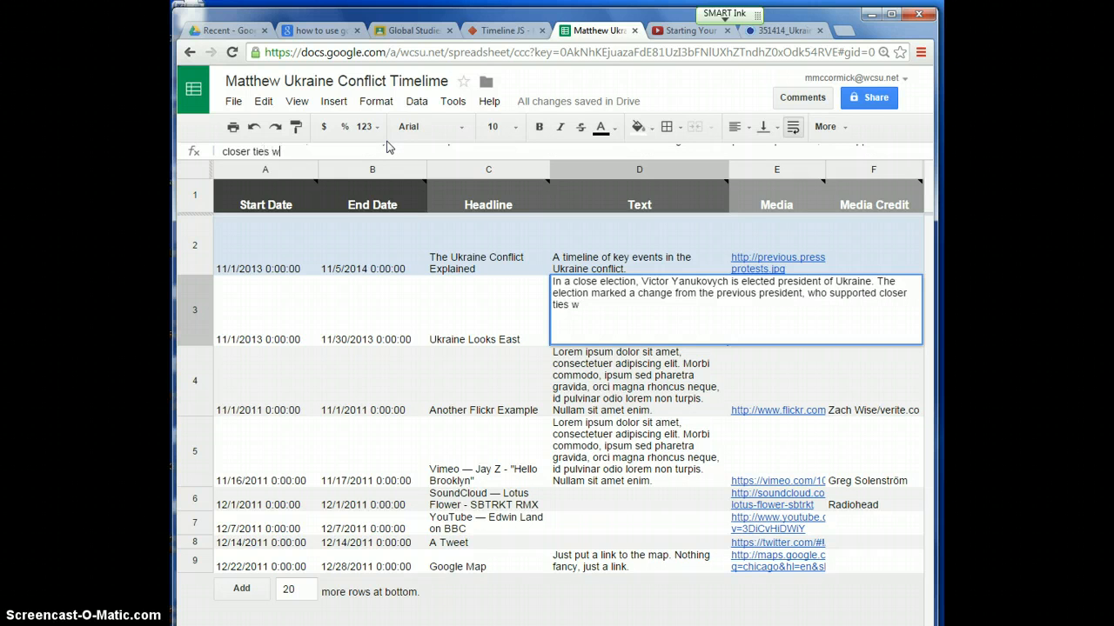
pyautogui.write('ith the European Union')
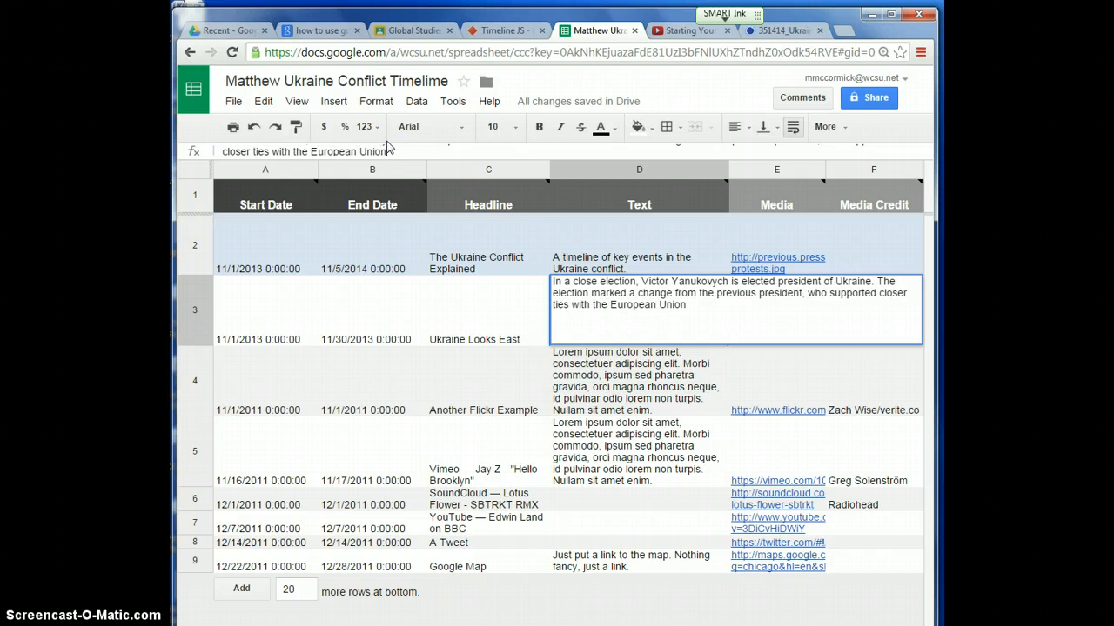
# Step: Continue the D3 text with the sentence "Yanukovych supported closer ties with Russia."
pyautogui.write('. Yanukovych su')
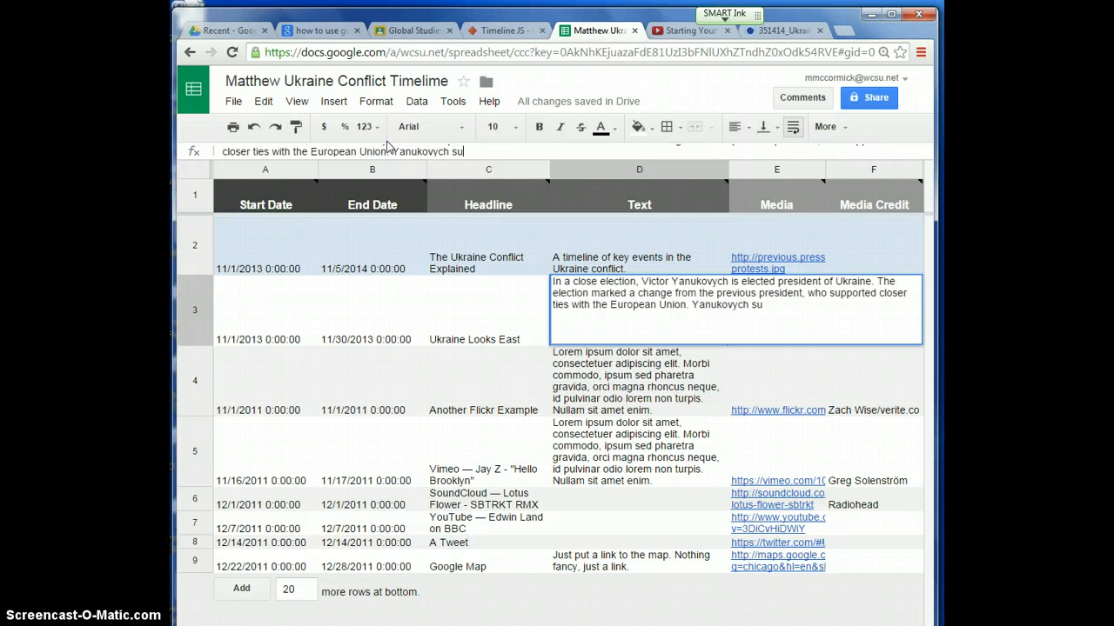
pyautogui.write('pported closer t')
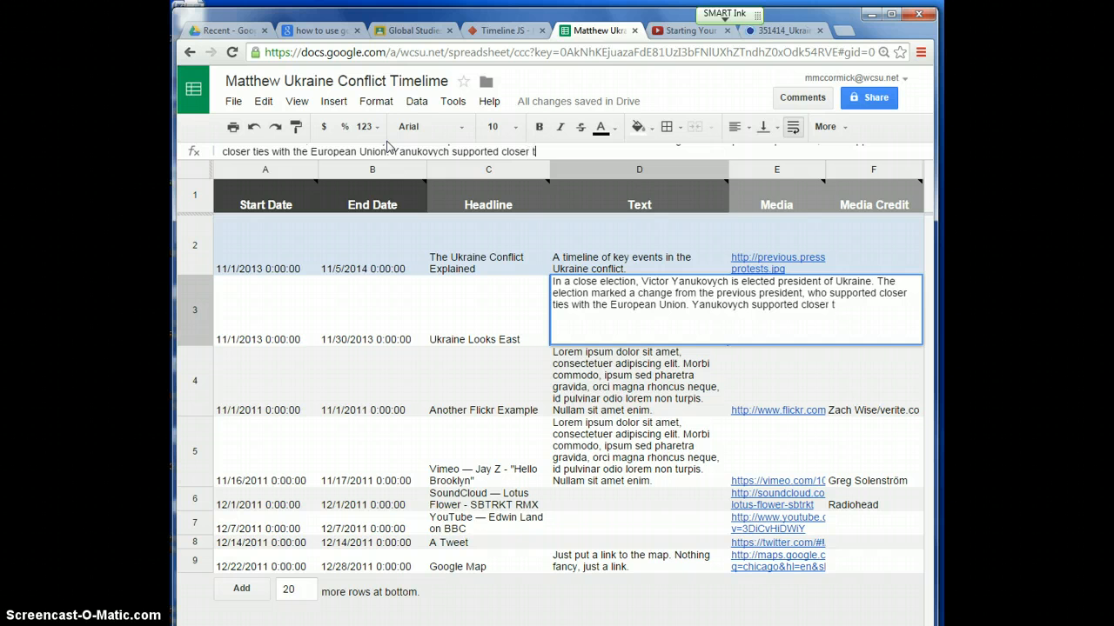
pyautogui.write('ies with Russia.')
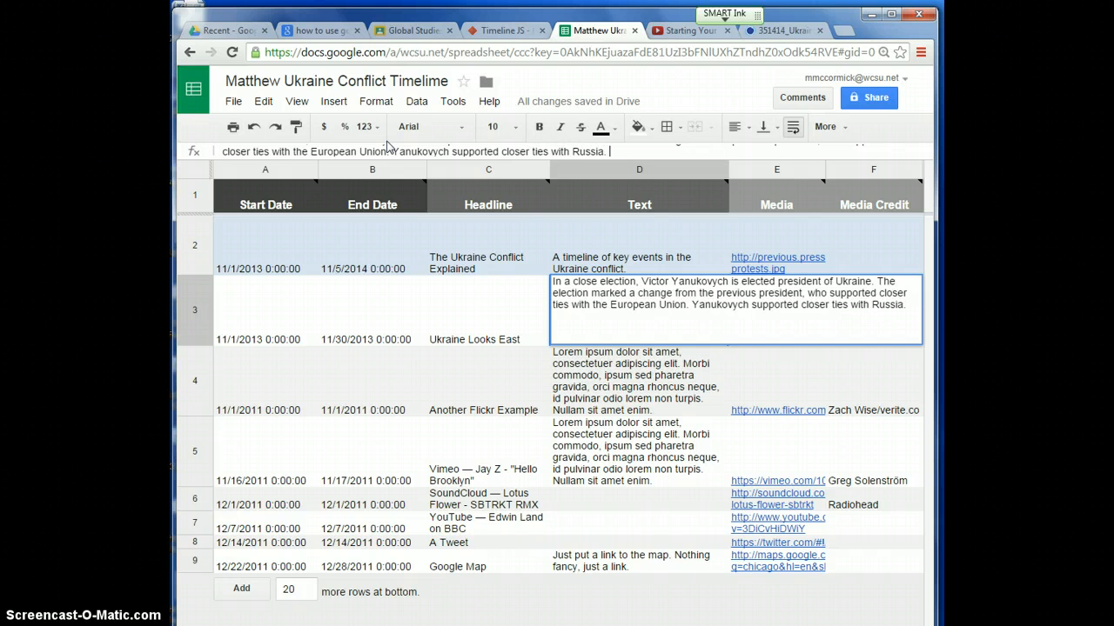
# Step: Finish the D3 text with "Yanukovcyh received support from only the eastern part of Urkaine."
pyautogui.write(' Yanukovych ')
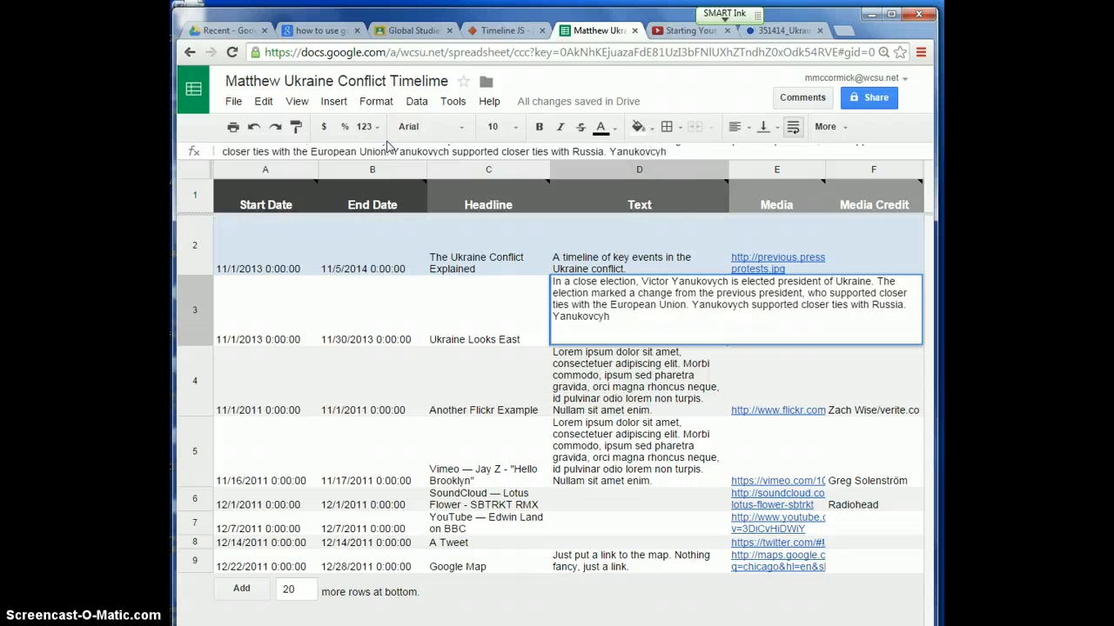
pyautogui.write('received sup')
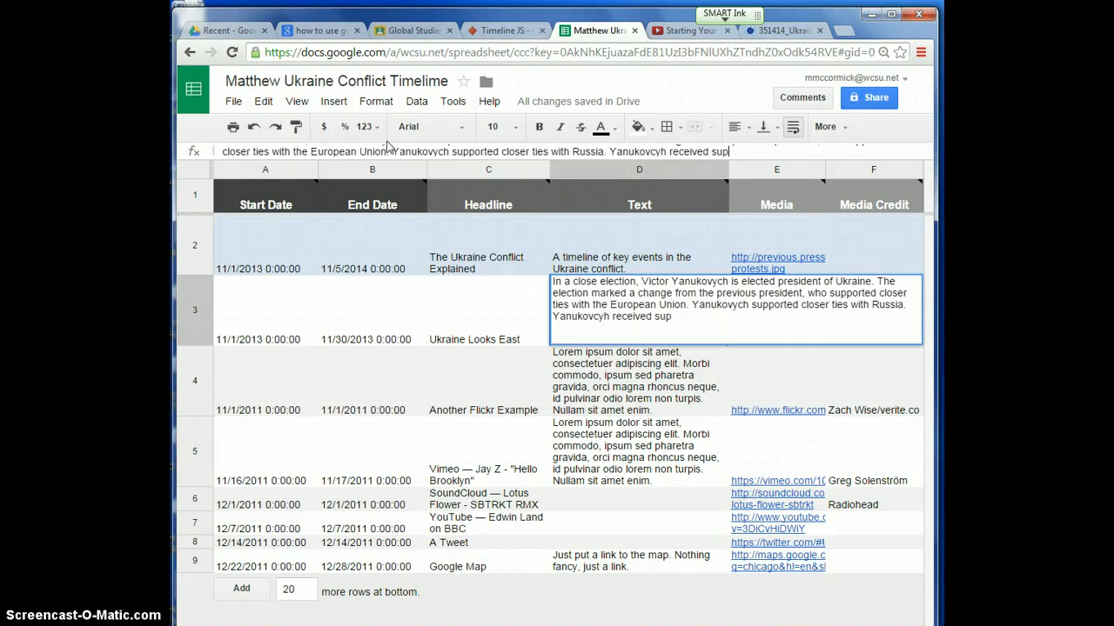
pyautogui.write('port from only ')
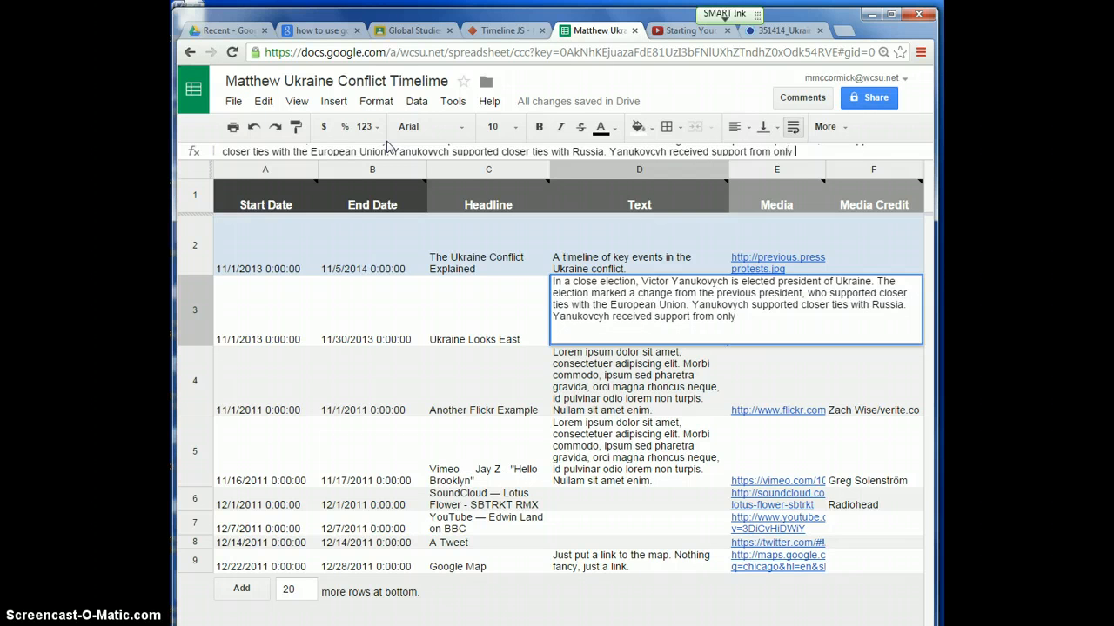
pyautogui.write('the eastern part of Urkaine')
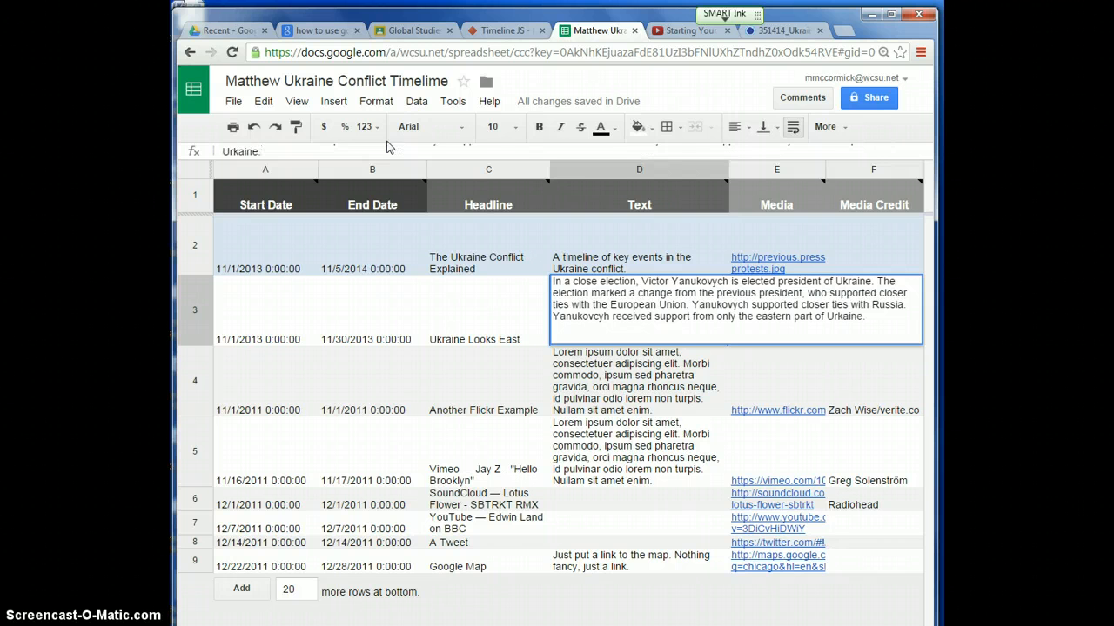
pyautogui.write('.')
pyautogui.click(646, 356)
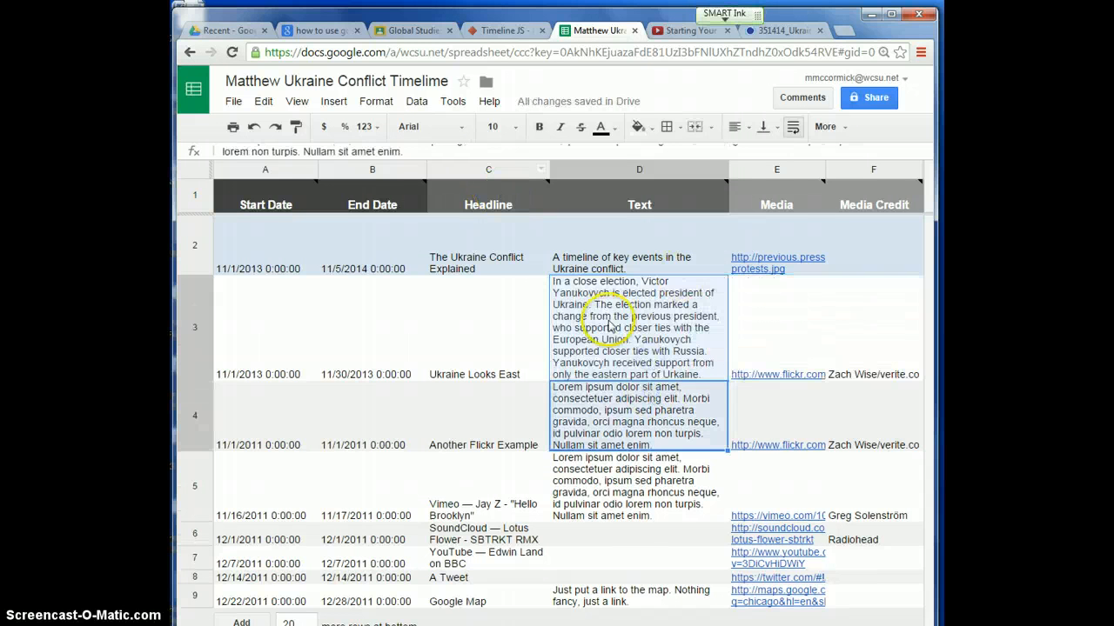
# Step: Return to the Google image results and search for images of "yanukovych"
pyautogui.click(771, 360)
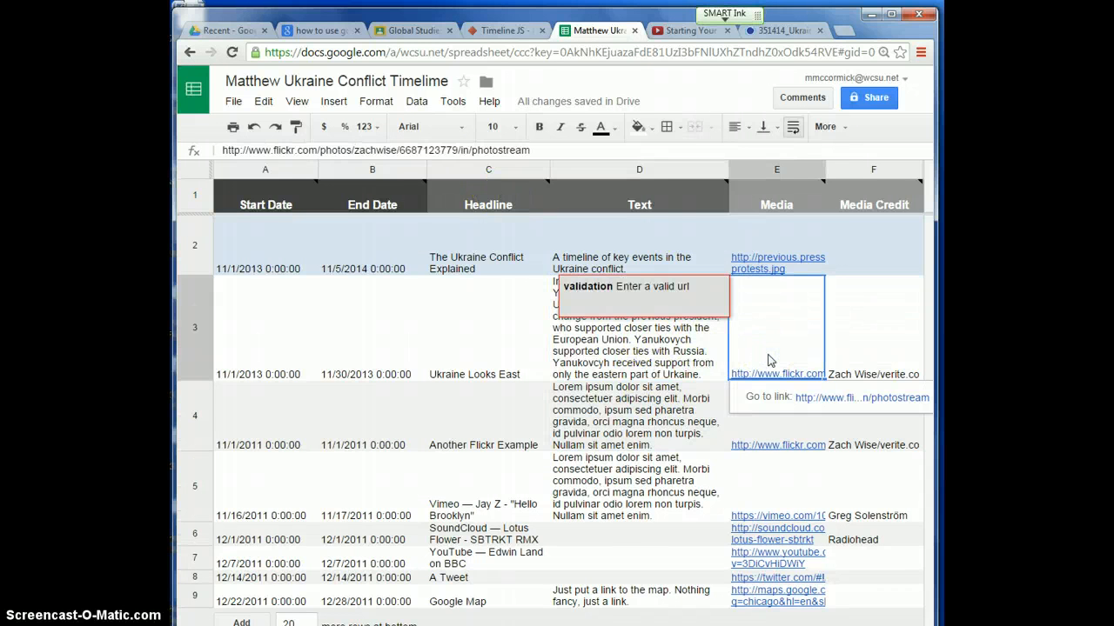
pyautogui.click(792, 31)
pyautogui.click(189, 52)
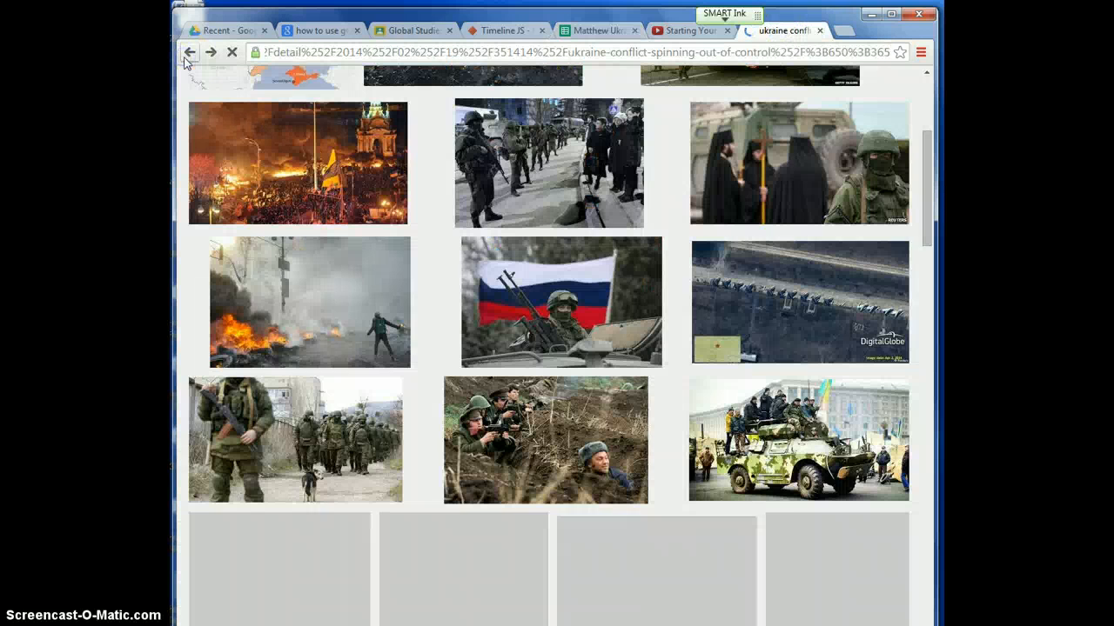
pyautogui.click(281, 174)
pyautogui.scroll(2, 692, 126)
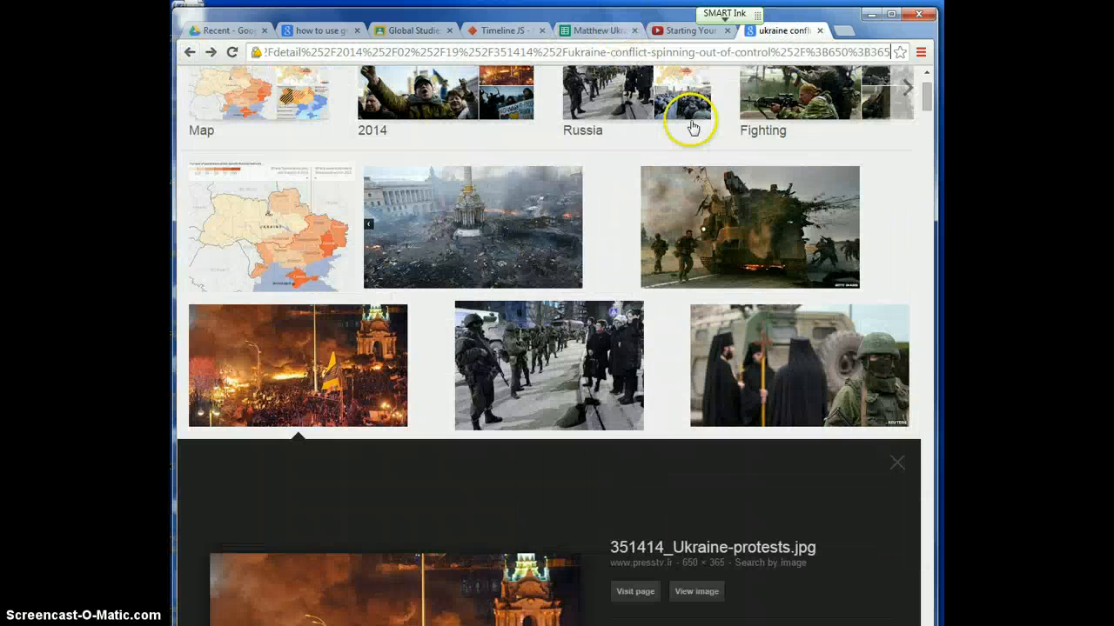
pyautogui.scroll(3, 691, 126)
pyautogui.tripleClick(409, 90)
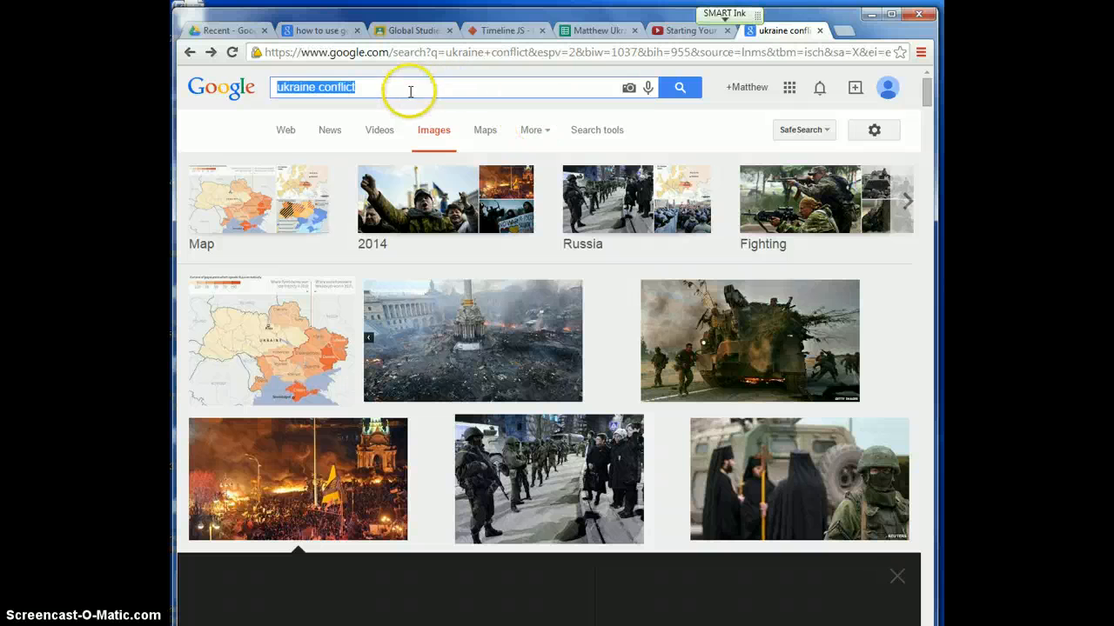
pyautogui.write('yanuko')
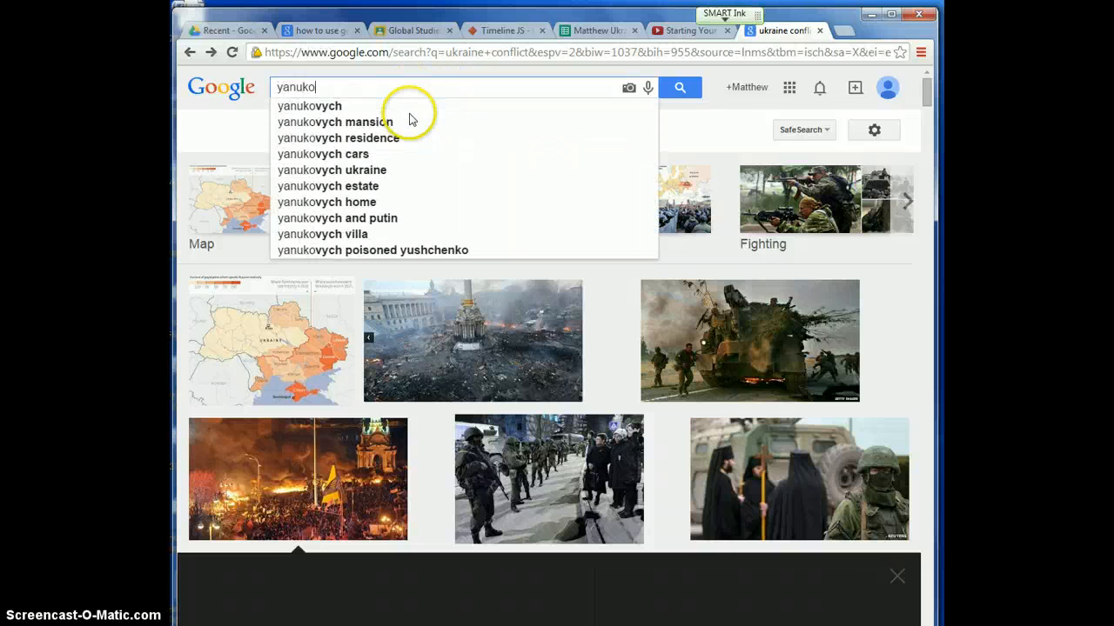
pyautogui.write('vych')
pyautogui.press('Return')
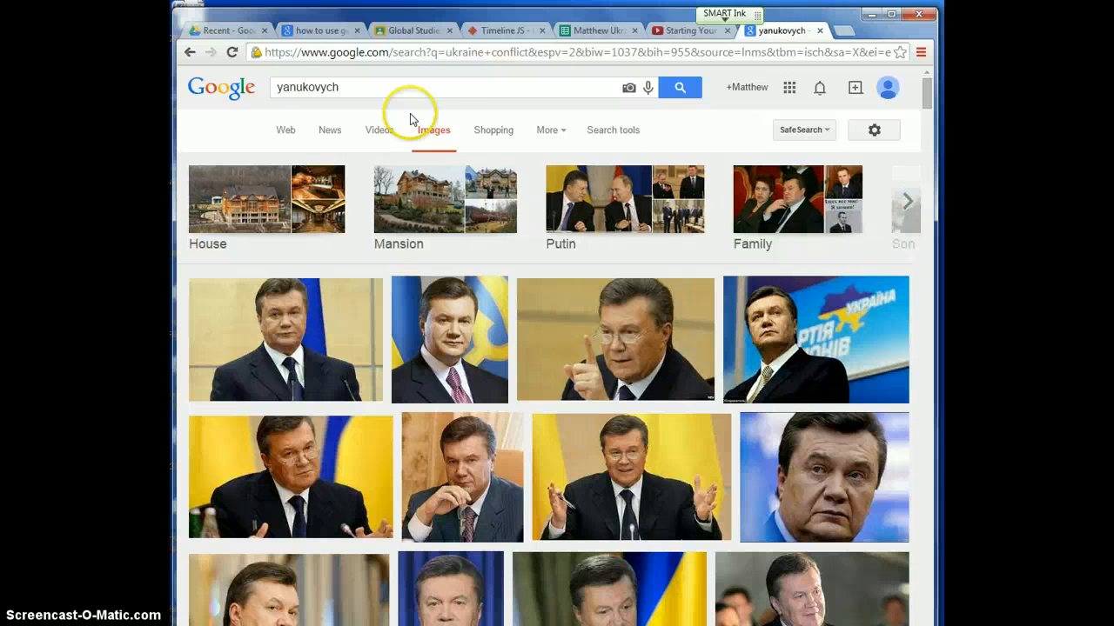
# Step: Open the BBC News photo of Yanukovych raising his finger at full size and copy its image address
pyautogui.click(607, 324)
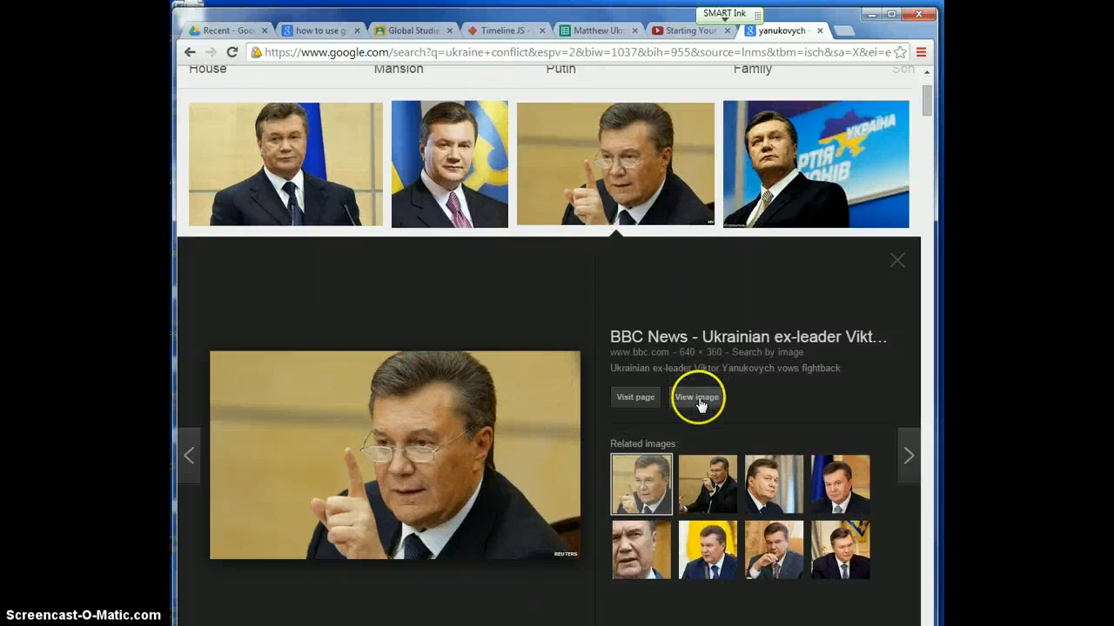
pyautogui.click(699, 402)
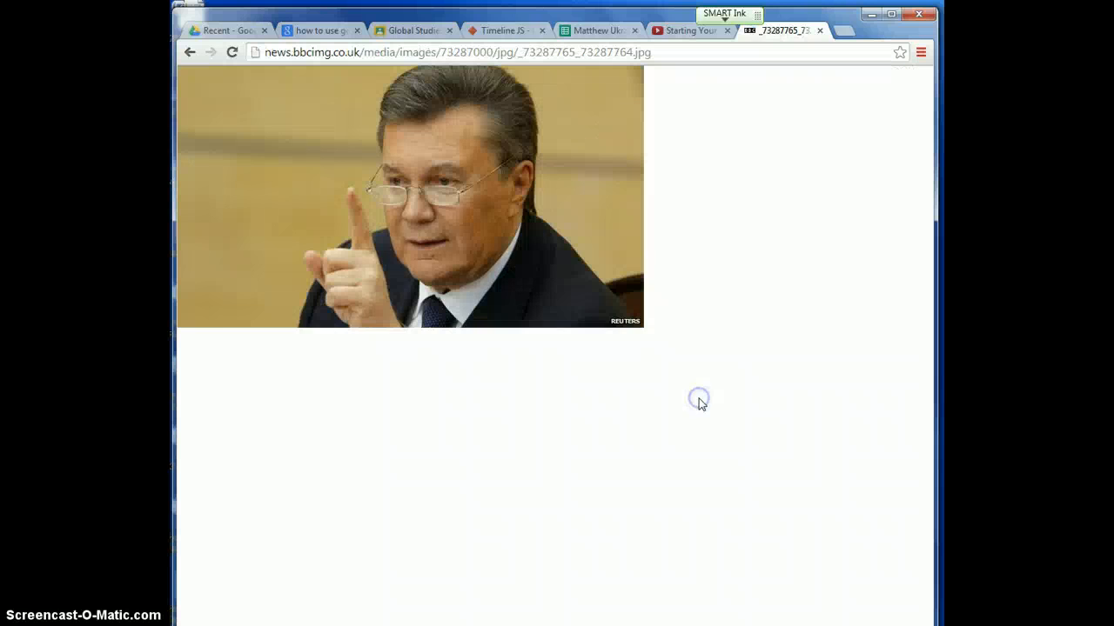
pyautogui.click(477, 54)
pyautogui.hotkey('ctrl', 'c')
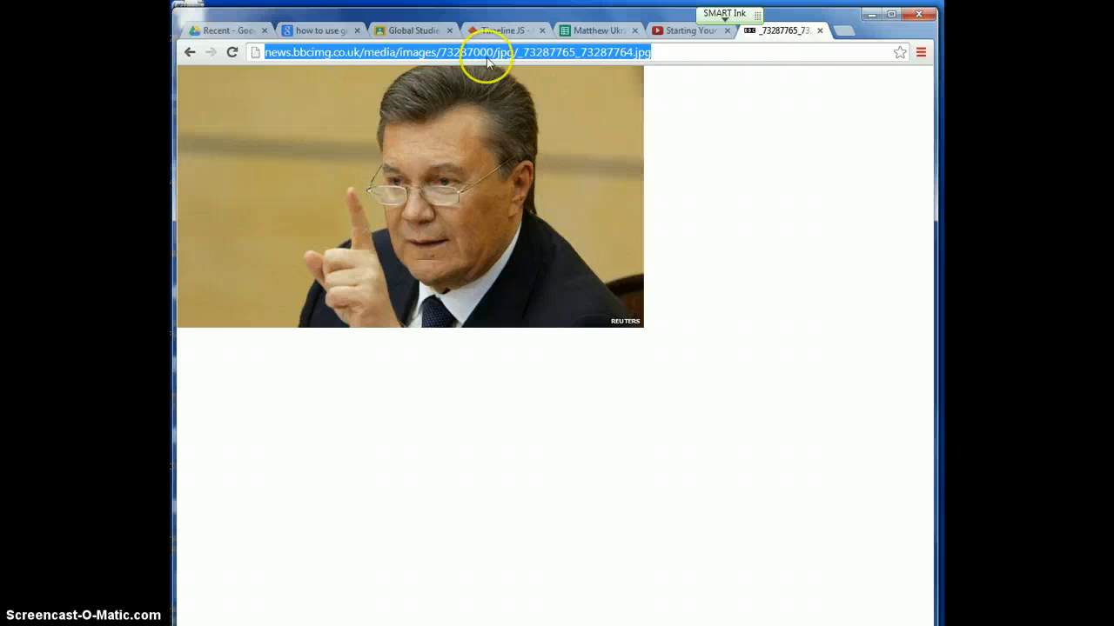
pyautogui.click(577, 33)
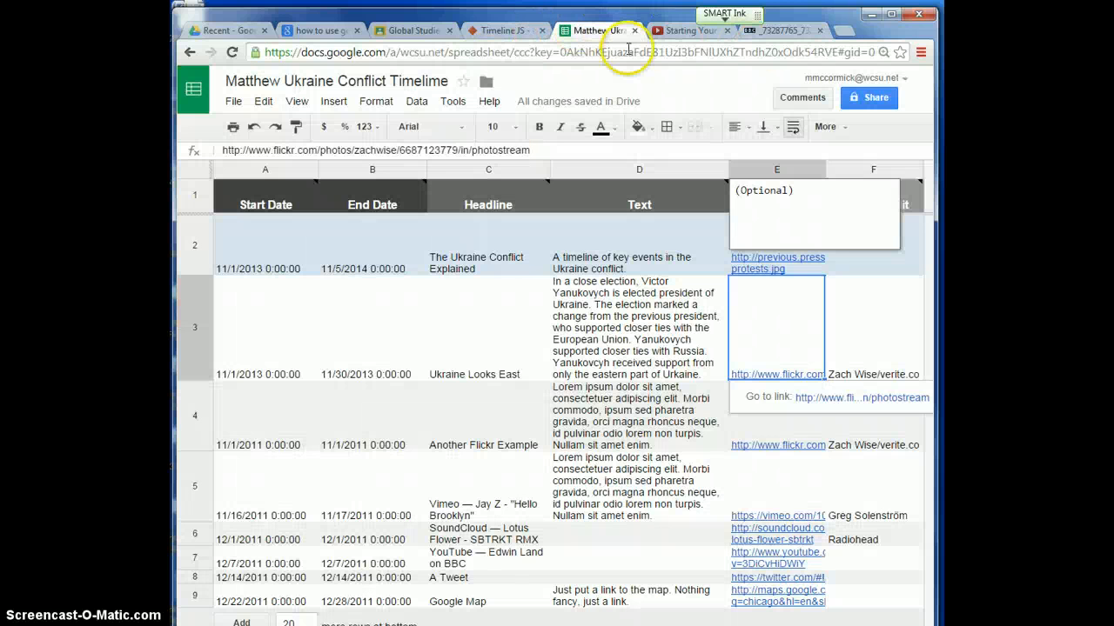
pyautogui.click(562, 150)
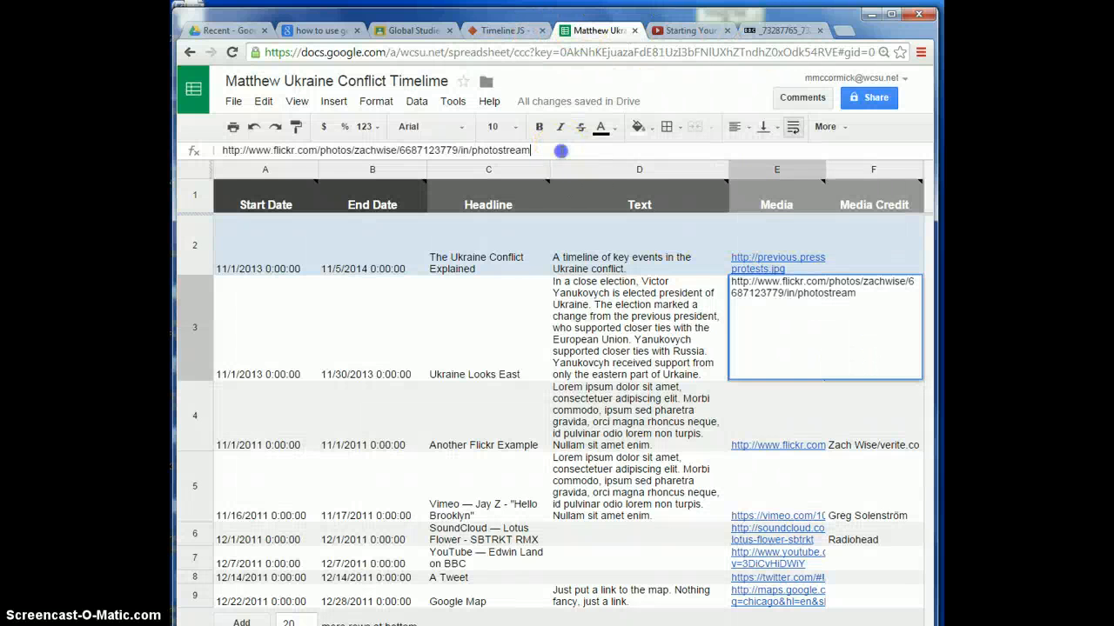
pyautogui.hotkey('ctrl', 'a')
pyautogui.hotkey('ctrl', 'v')
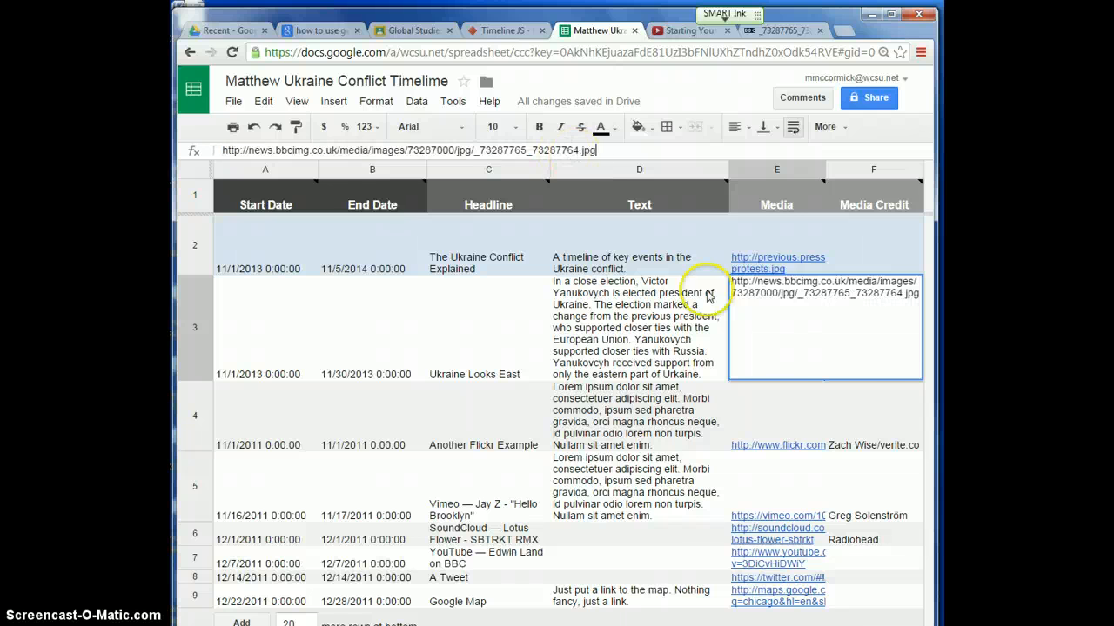
# Step: Clear the placeholder media credit from cell F3
pyautogui.click(896, 374)
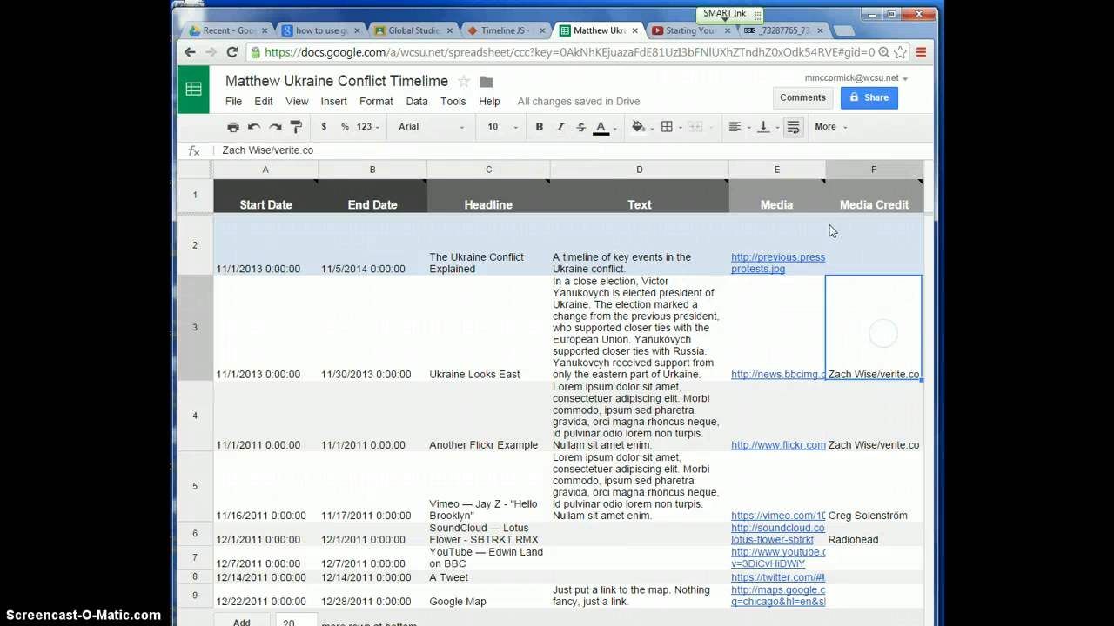
pyautogui.click(413, 153)
pyautogui.hotkey('ctrl', 'a')
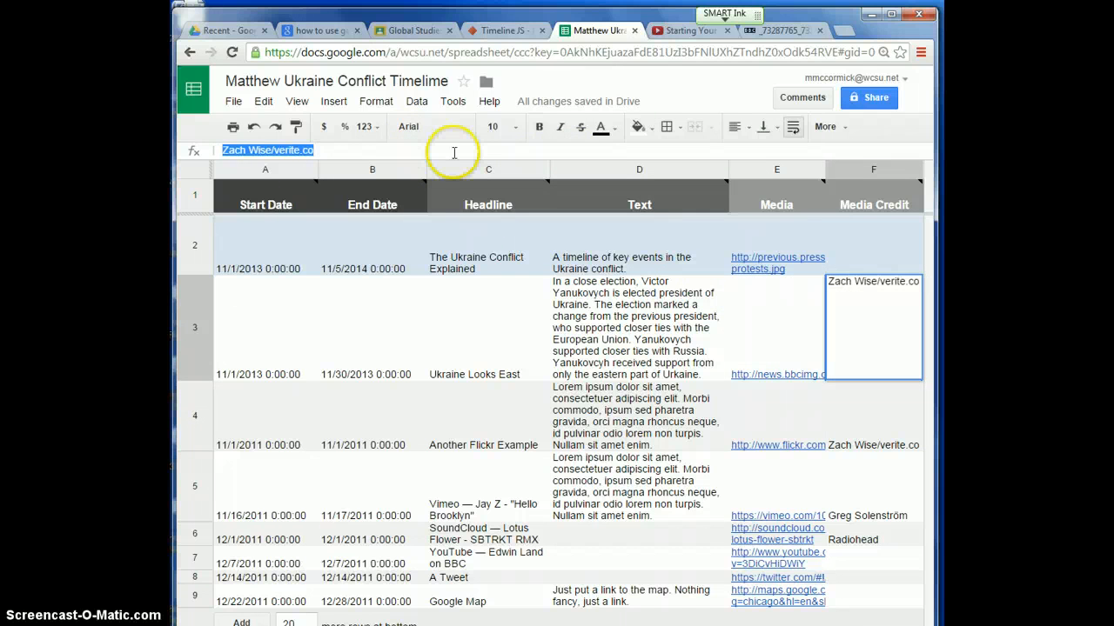
pyautogui.press('BackSpace')
pyautogui.click(503, 346)
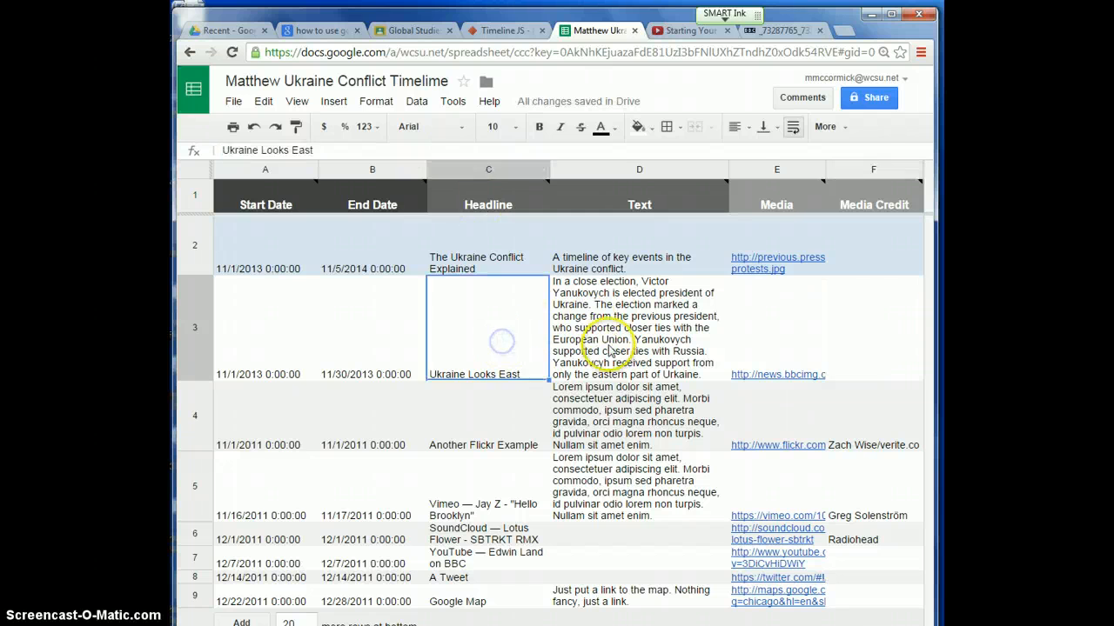
pyautogui.click(596, 346)
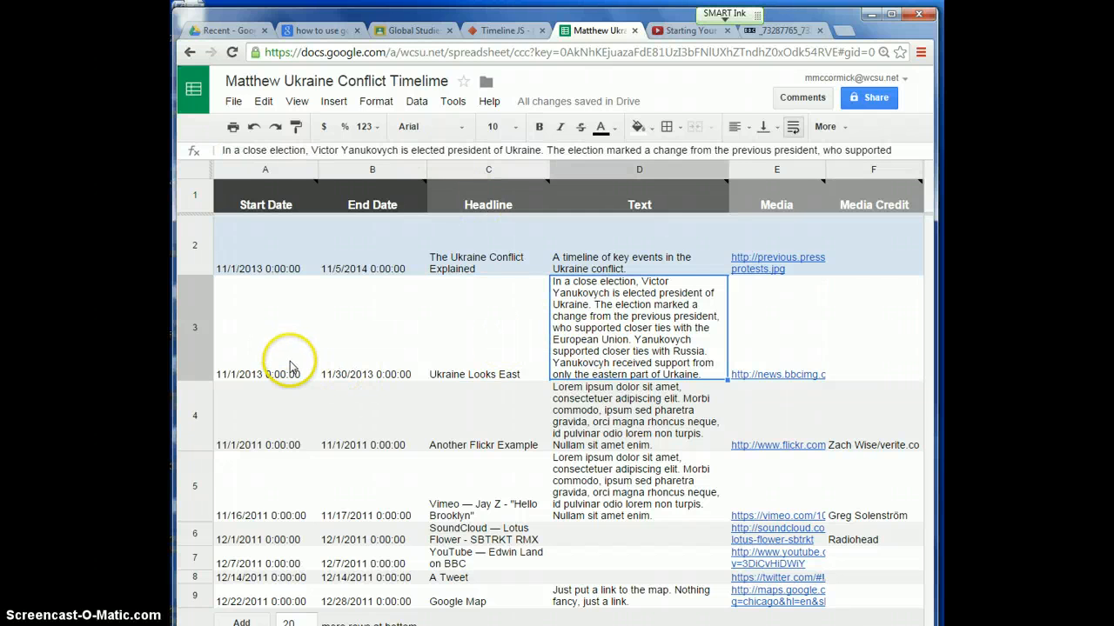